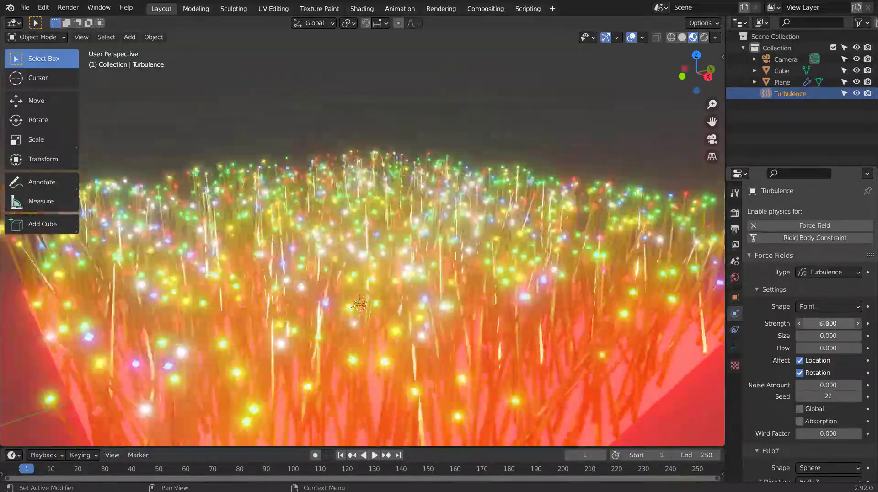
# Drag the turbulence force field's Strength from 6.8 down to -3.2
pyautogui.moveTo(837, 323); pyautogui.dragTo(832, 324)
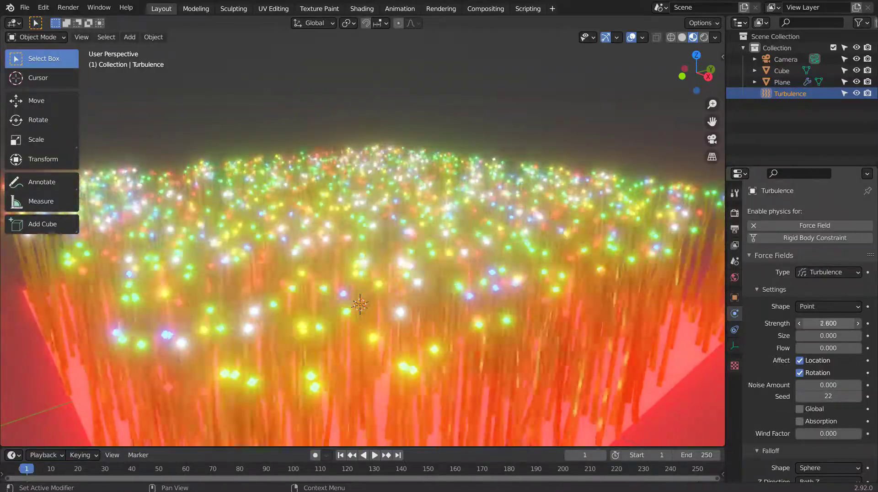
pyautogui.moveTo(832, 324); pyautogui.dragTo(825, 323)
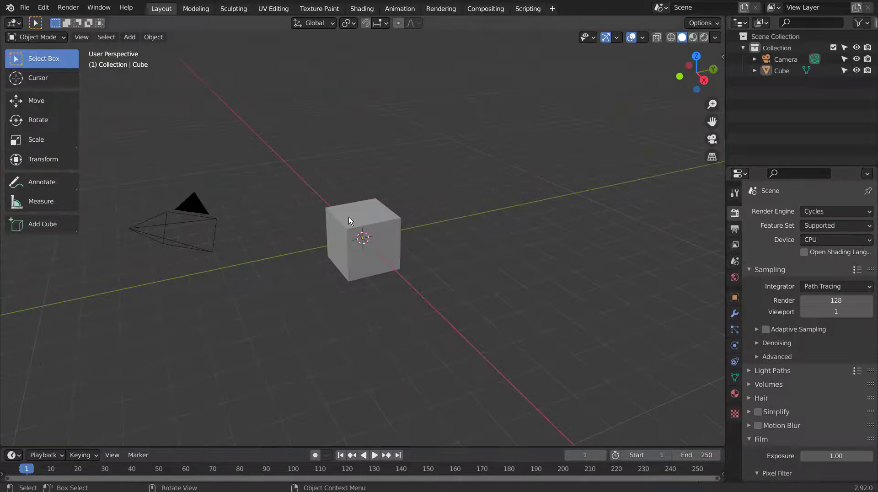
# Shrink the default cube and stretch it along Z into a tall, thin post
pyautogui.click(348, 217)
pyautogui.press('s')
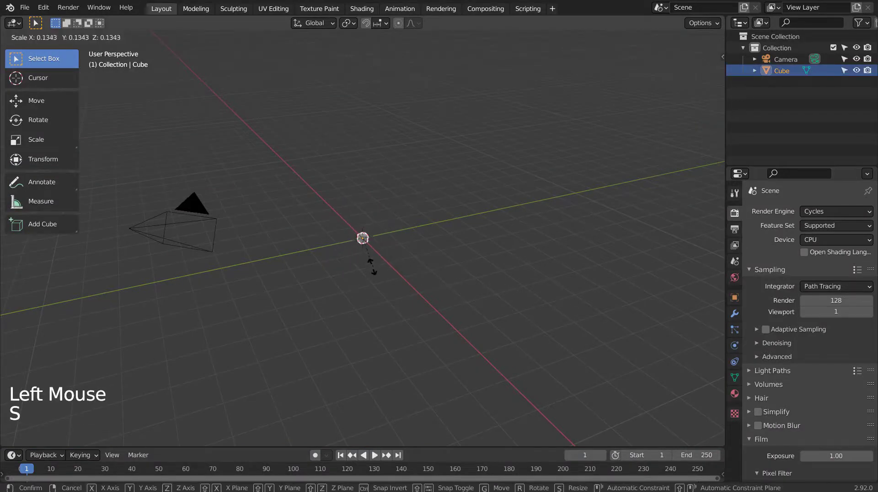
pyautogui.click(362, 261)
pyautogui.press('s')
pyautogui.press('z')
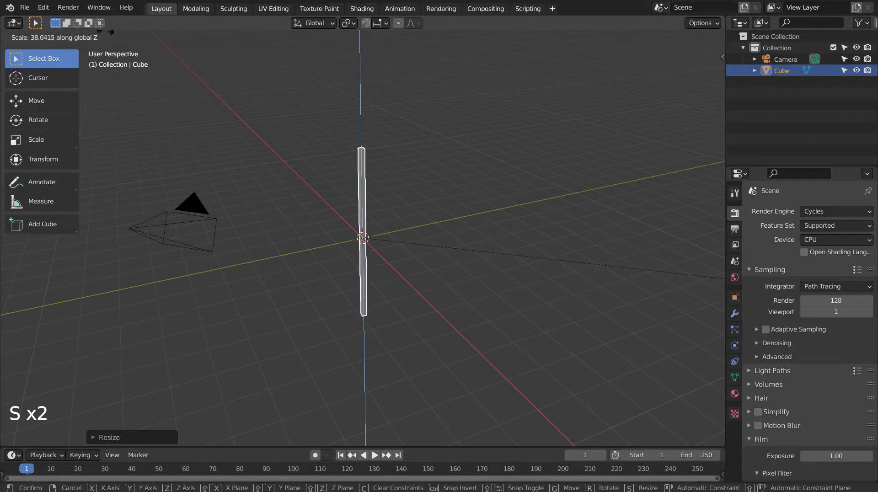
pyautogui.click(722, 277)
# Raise the post so its base meets the world origin, set its origin to the 3D cursor, and rescale it
pyautogui.press('KP_1')
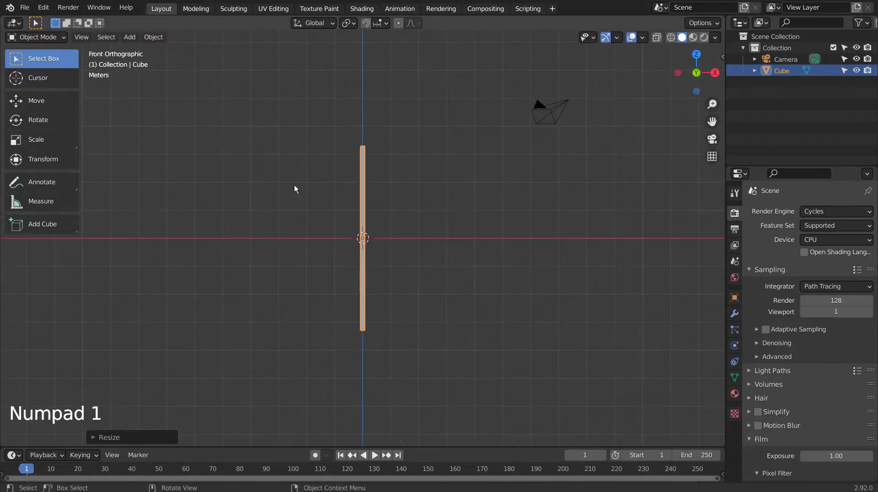
pyautogui.press('g')
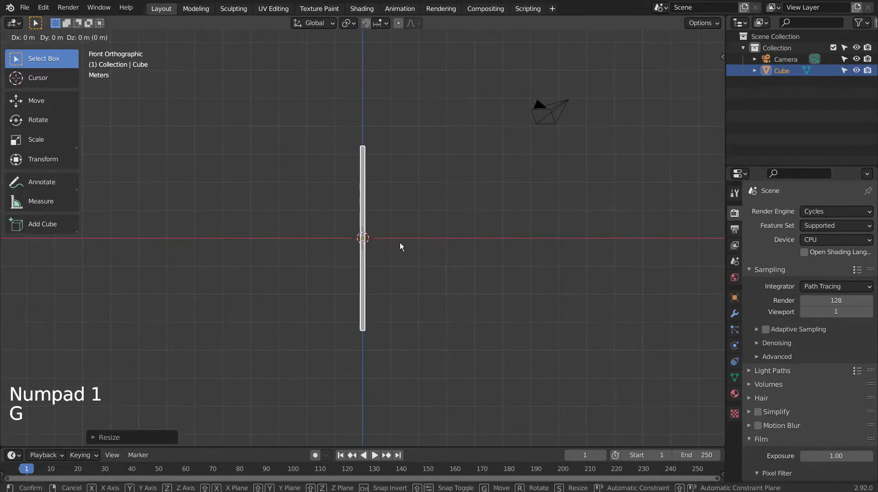
pyautogui.click(416, 150)
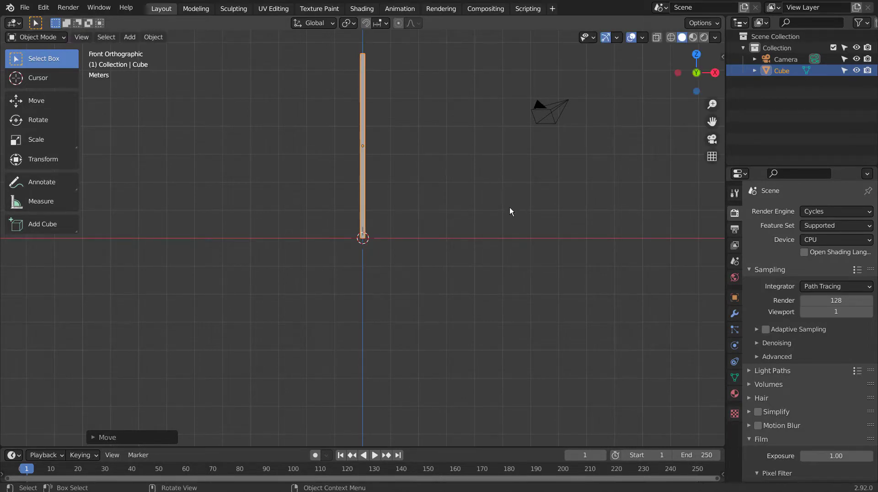
pyautogui.click(163, 37)
pyautogui.moveTo(171, 61)
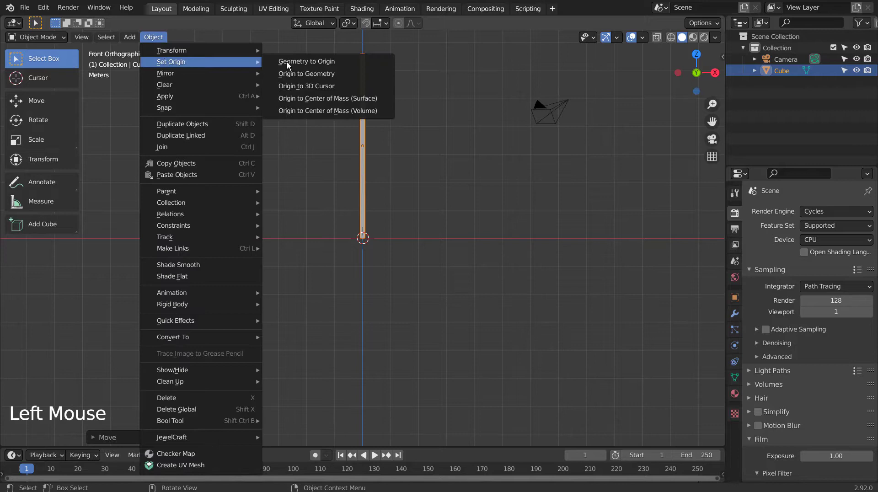
pyautogui.click(328, 87)
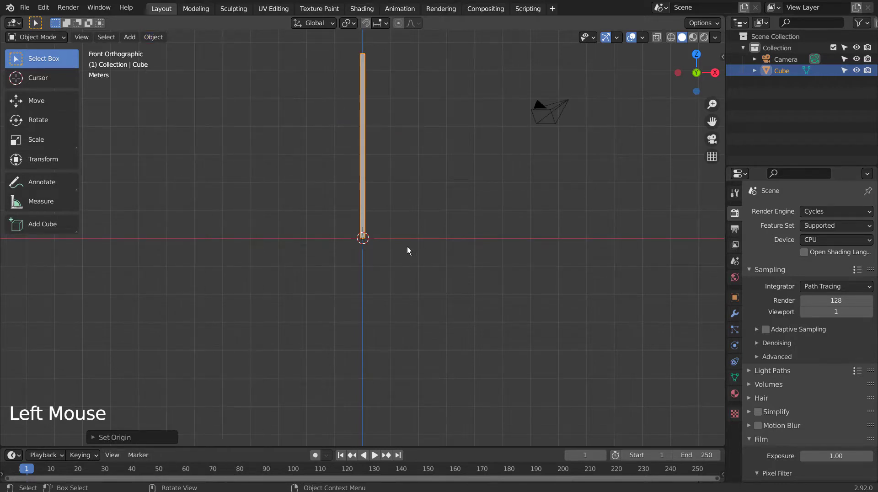
pyautogui.keyDown('shift'); pyautogui.moveTo(407, 247); pyautogui.dragTo(423, 348, button='middle'); pyautogui.keyUp('shift')
pyautogui.press('s')
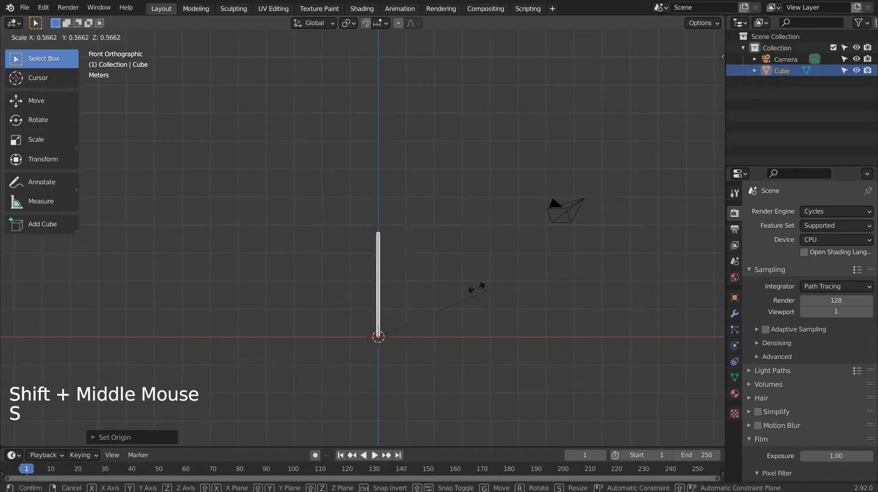
pyautogui.click(588, 201)
pyautogui.moveTo(588, 201); pyautogui.dragTo(553, 202, button='middle')
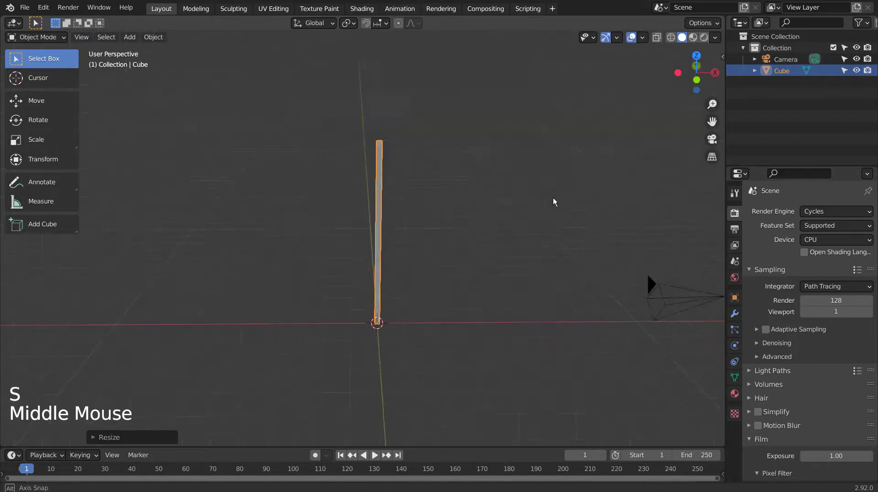
# In Edit Mode, select the stalk's top face and scale it down to taper the top
pyautogui.scroll(1, 483, 172)
pyautogui.scroll(4, 483, 172)
pyautogui.press('Tab')
pyautogui.keyDown('shift'); pyautogui.moveTo(506, 157); pyautogui.dragTo(374, 152, button='middle'); pyautogui.keyUp('shift')
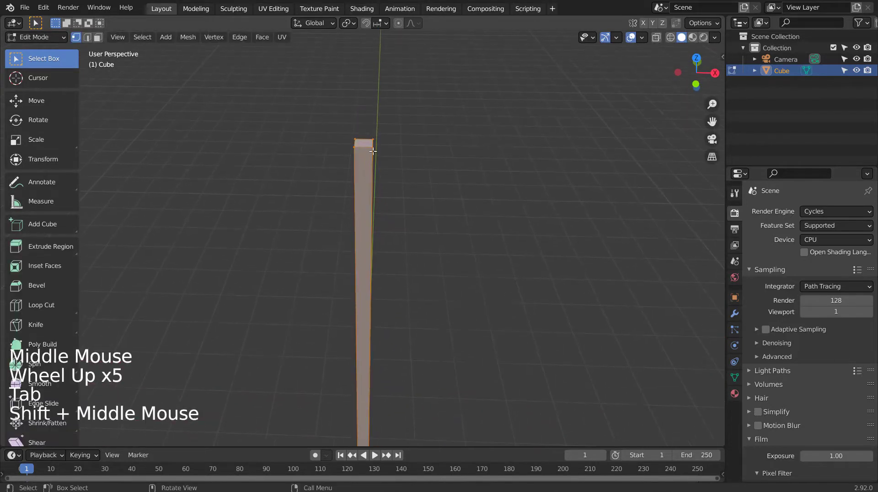
pyautogui.press('3')
pyautogui.click(583, 222)
pyautogui.press('s')
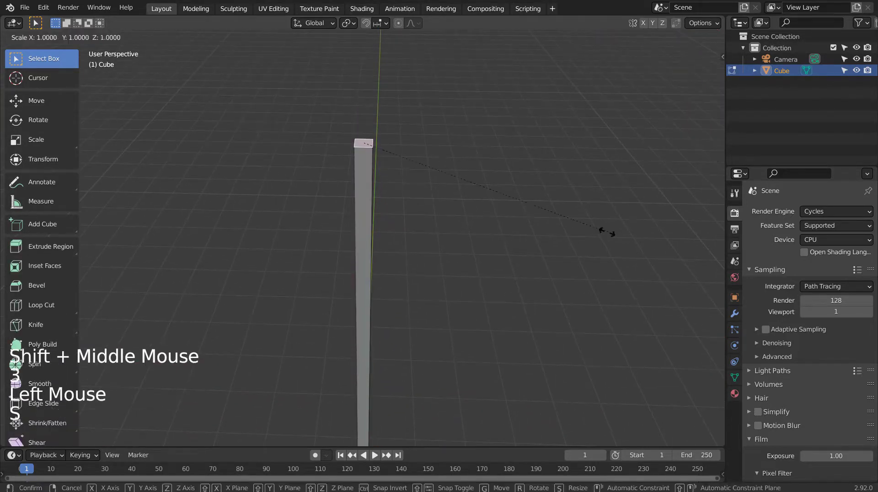
pyautogui.click(411, 188)
# Extrude and scale the top face twice to build a diamond-shaped bulb on the tip
pyautogui.press('KP_1')
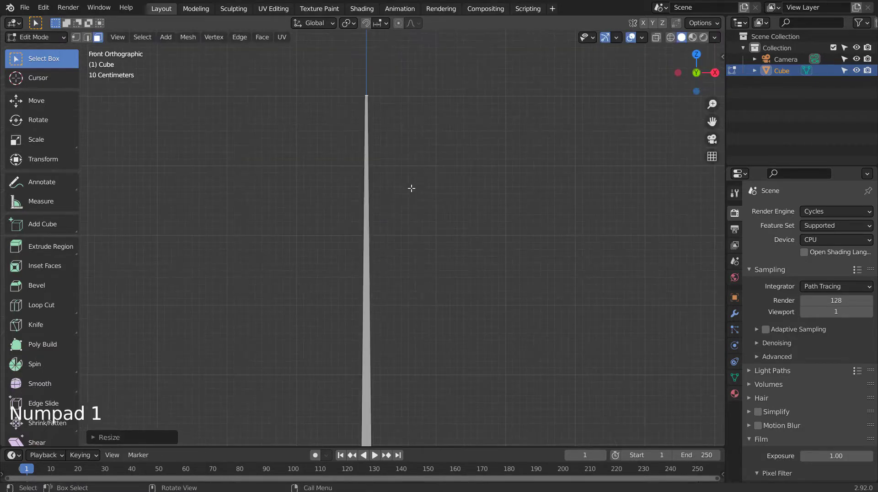
pyautogui.keyDown('shift'); pyautogui.moveTo(411, 188); pyautogui.dragTo(402, 268, button='middle'); pyautogui.keyUp('shift')
pyautogui.scroll(2, 391, 309)
pyautogui.scroll(4, 391, 310)
pyautogui.press('e')
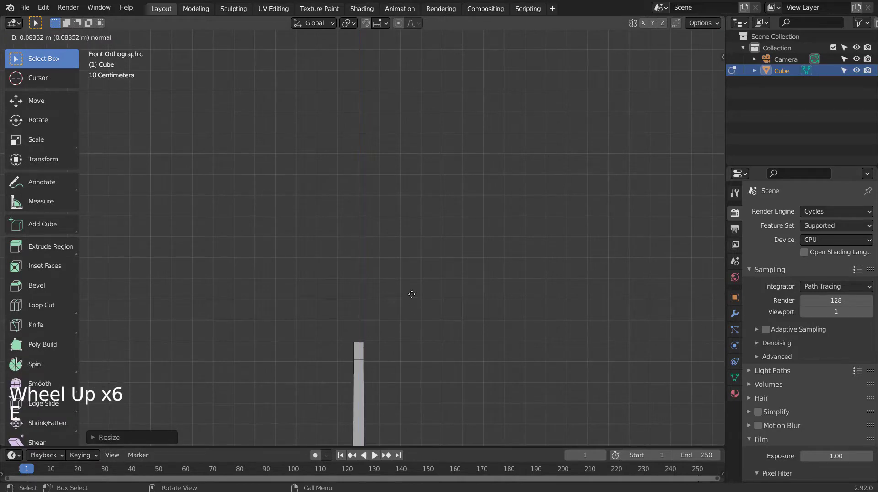
pyautogui.press('s')
pyautogui.click(598, 310)
pyautogui.press('e')
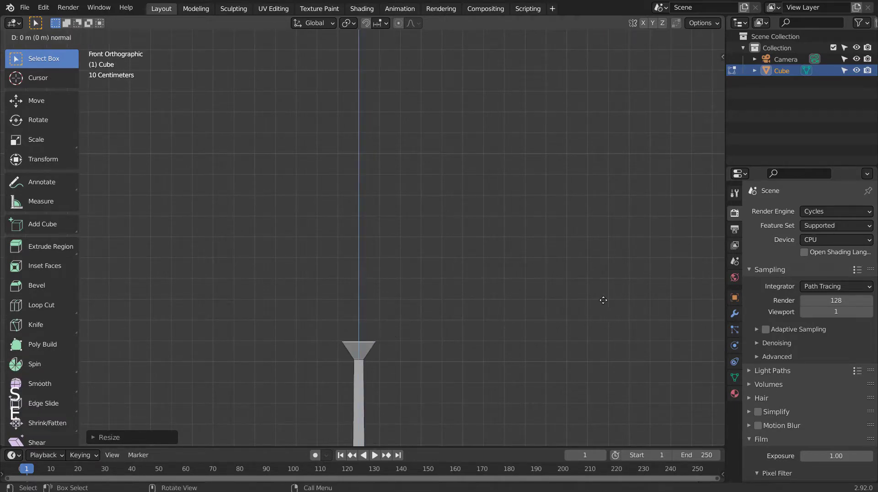
pyautogui.click(589, 296)
pyautogui.press('s')
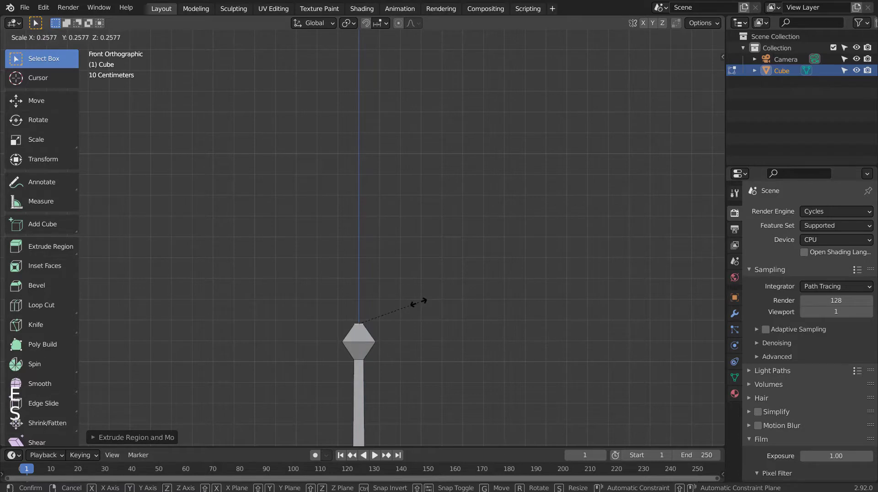
pyautogui.click(419, 303)
pyautogui.press('Tab')
pyautogui.press('Tab')
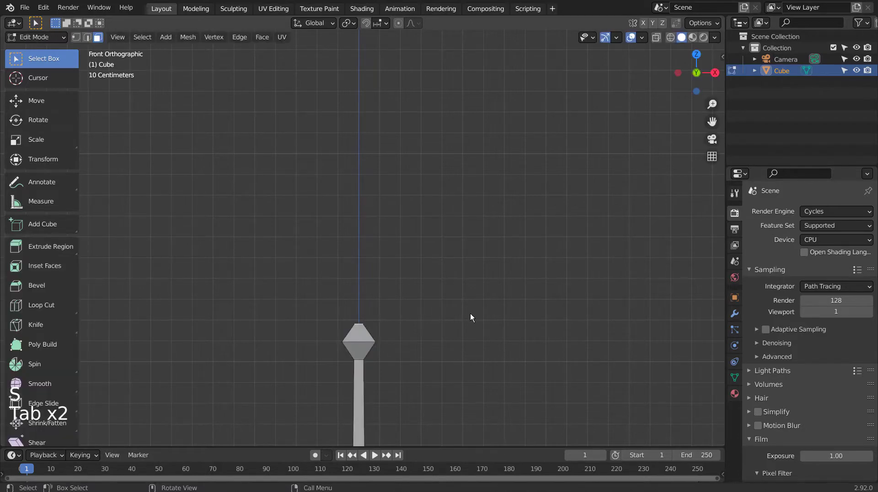
# Add a second material slot with a new white Emission material at strength 35
pyautogui.press('ctrl+KP_Add')
pyautogui.press('ctrl+KP_Add')
pyautogui.press('ctrl+KP_Add')
pyautogui.moveTo(581, 320)
pyautogui.mouseDown(button='middle')
pyautogui.moveTo(568, 322)
pyautogui.moveTo(547, 300)
pyautogui.moveTo(548, 220)
pyautogui.mouseUp(button='middle')
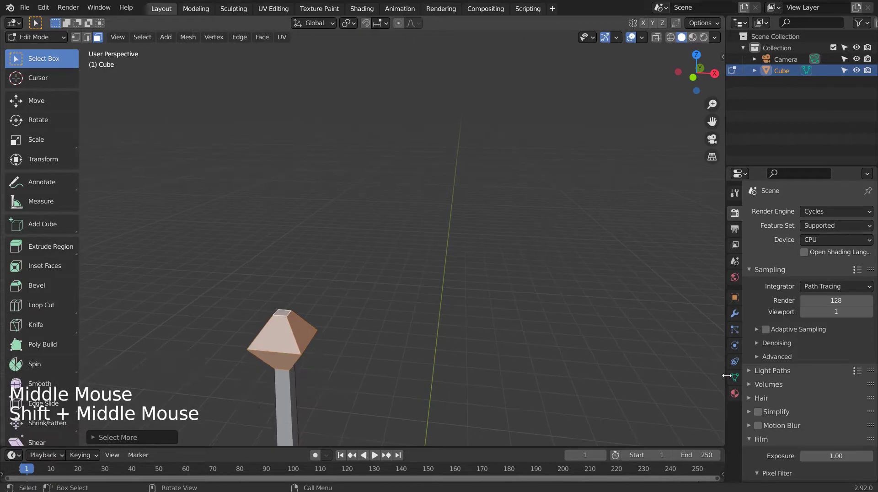
pyautogui.click(735, 394)
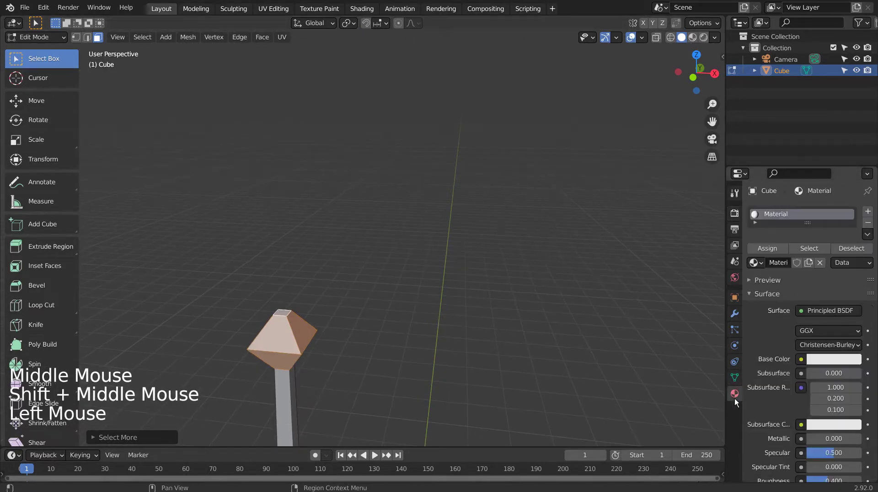
pyautogui.click(868, 212)
pyautogui.click(803, 287)
pyautogui.click(808, 339)
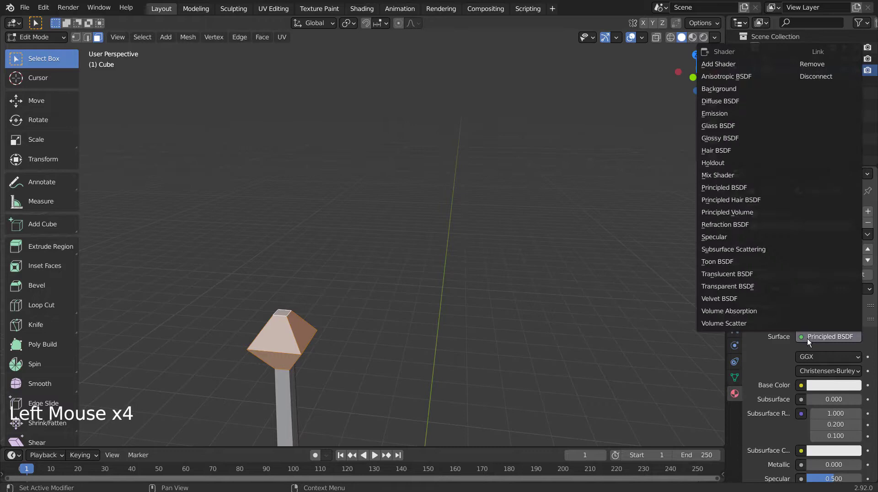
pyautogui.click(719, 114)
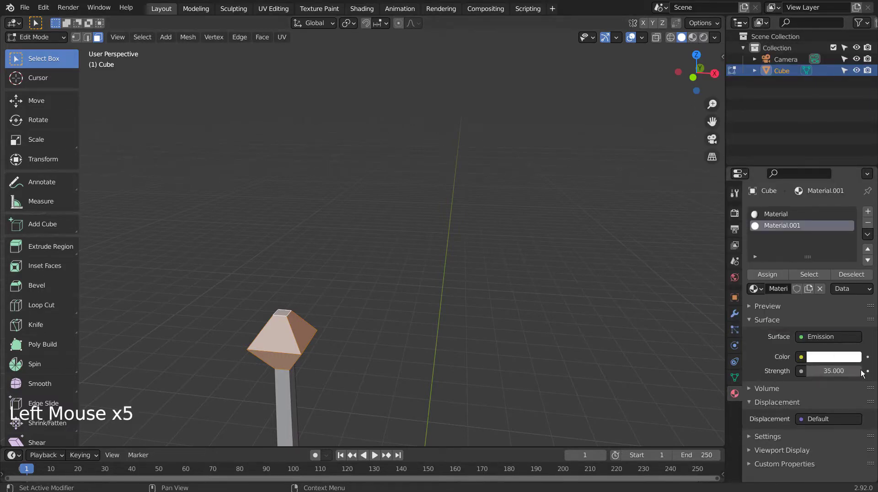
pyautogui.click(832, 358)
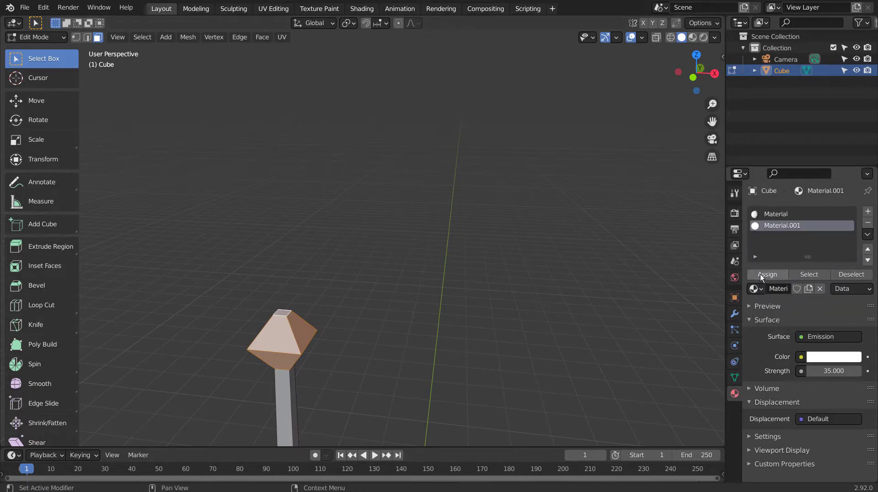
# Make the original material orange and glossy with Roughness around 0.08
pyautogui.click(779, 218)
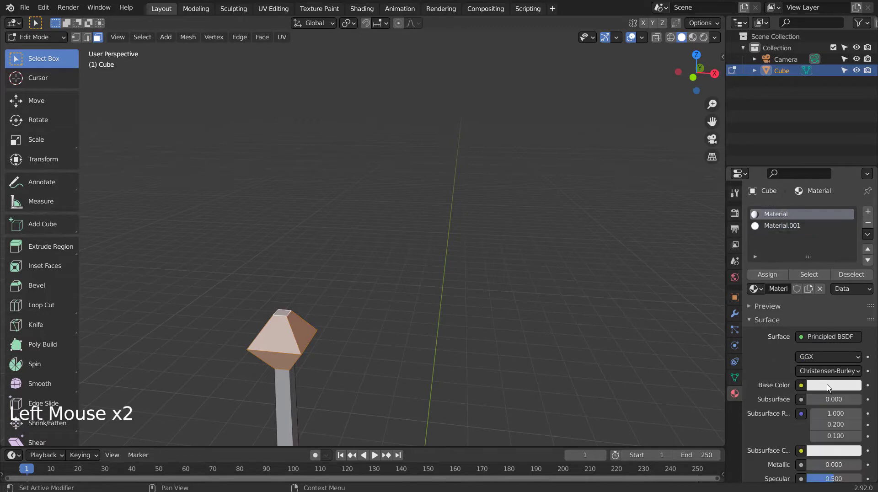
pyautogui.click(829, 387)
pyautogui.click(789, 279)
pyautogui.scroll(-3, 811, 424)
pyautogui.scroll(-3, 811, 425)
pyautogui.moveTo(813, 355); pyautogui.dragTo(817, 355)
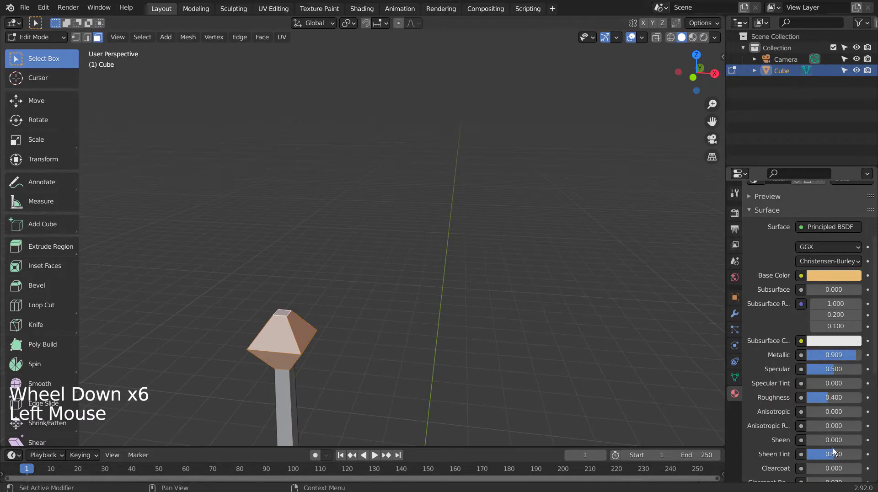
pyautogui.moveTo(830, 398); pyautogui.dragTo(813, 398)
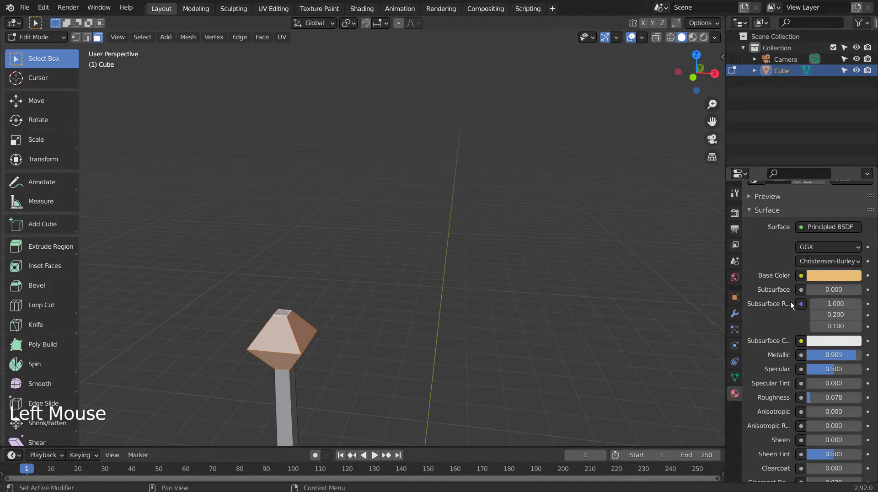
pyautogui.scroll(6, 767, 238)
pyautogui.scroll(5, 768, 240)
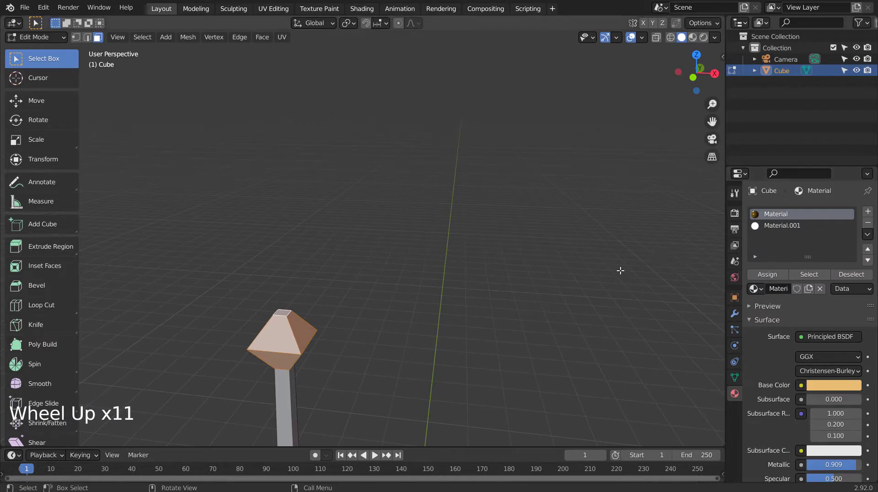
pyautogui.click(785, 226)
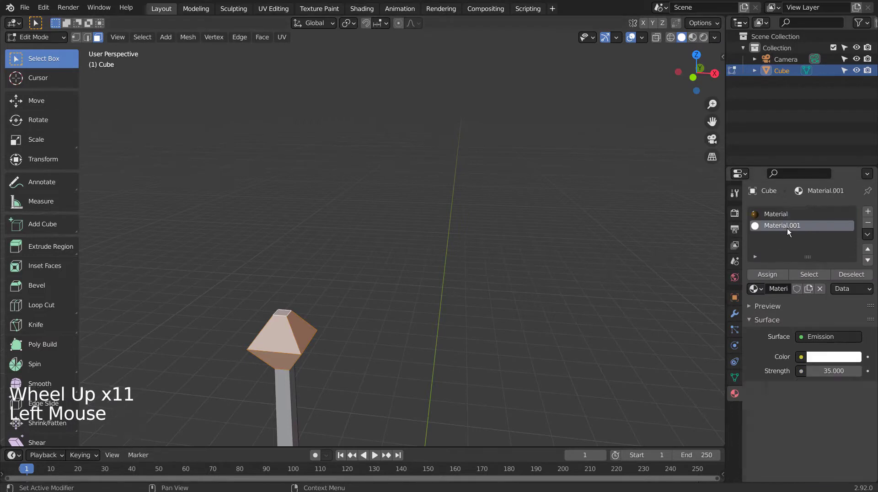
# Set the render engine to Eevee, enable Bloom, and switch to Material Preview shading
pyautogui.press('Tab')
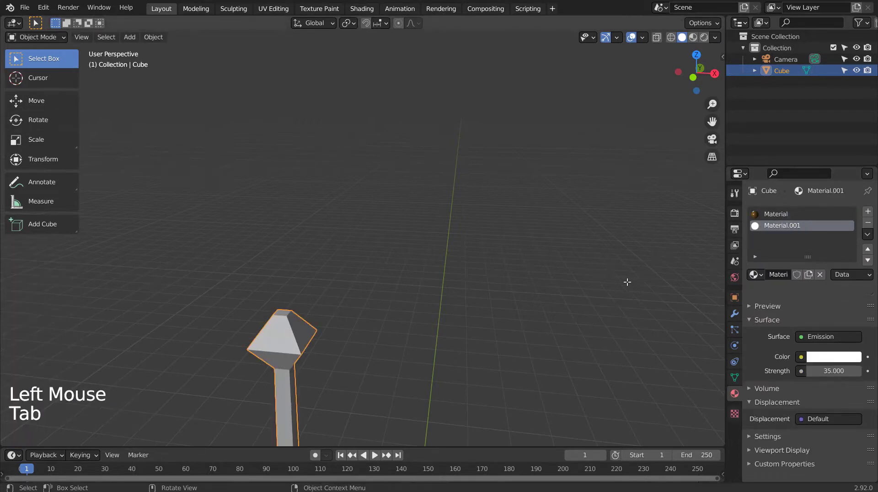
pyautogui.click(736, 214)
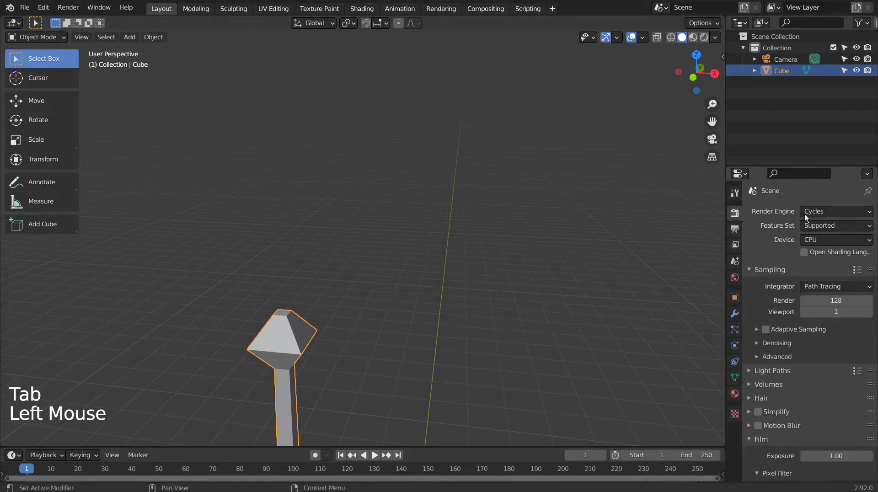
pyautogui.moveTo(805, 214); pyautogui.dragTo(814, 229)
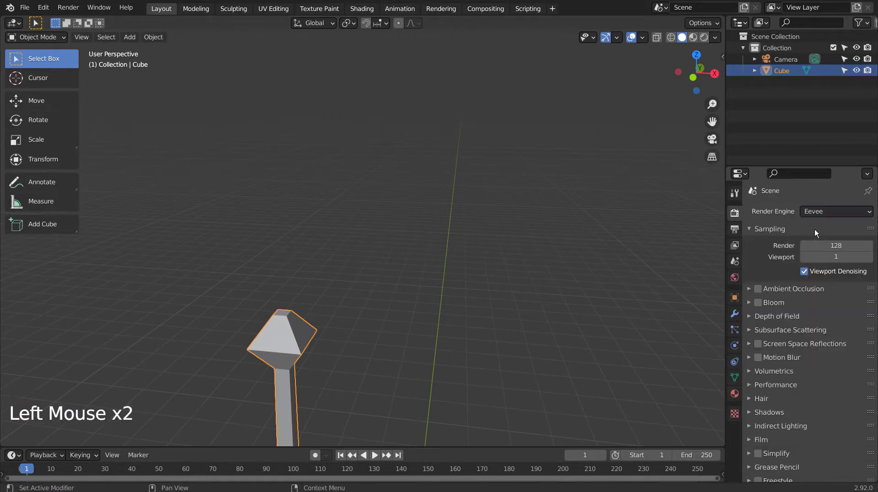
pyautogui.click(758, 303)
pyautogui.click(693, 37)
# Deselect the stalk and orbit around the scene to view the glowing tip
pyautogui.click(515, 334)
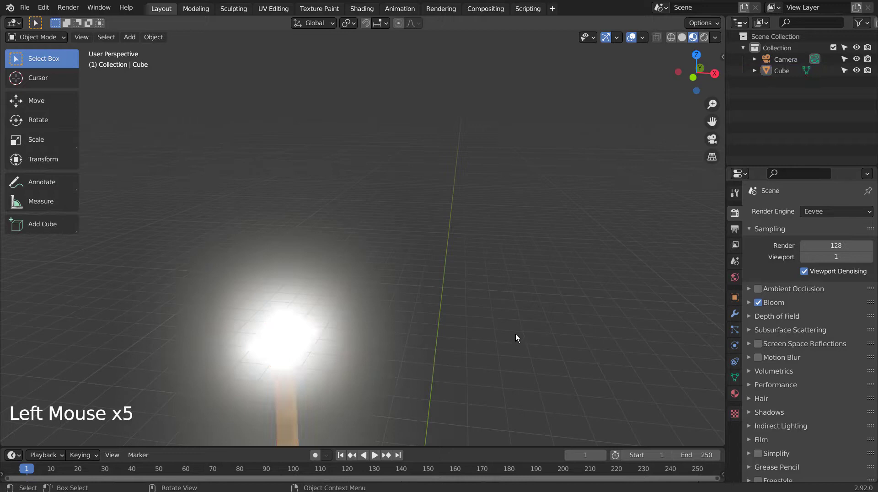
pyautogui.scroll(-4, 489, 343)
pyautogui.moveTo(489, 343)
pyautogui.mouseDown(button='middle')
pyautogui.moveTo(509, 303)
pyautogui.moveTo(492, 319)
pyautogui.moveTo(402, 358)
pyautogui.moveTo(598, 328)
pyautogui.moveTo(522, 345)
pyautogui.moveTo(425, 347)
pyautogui.mouseUp(button='middle')
pyautogui.scroll(-1, 509, 303)
pyautogui.scroll(-6, 509, 303)
pyautogui.moveTo(351, 388); pyautogui.dragTo(493, 341, button='middle')
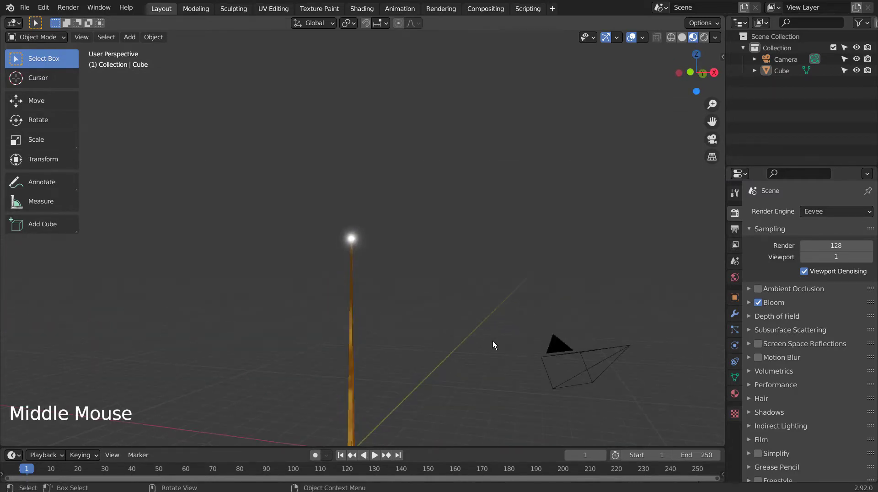
pyautogui.press('KP_1')
pyautogui.scroll(-5, 493, 341)
pyautogui.moveTo(507, 290); pyautogui.dragTo(502, 311, button='middle')
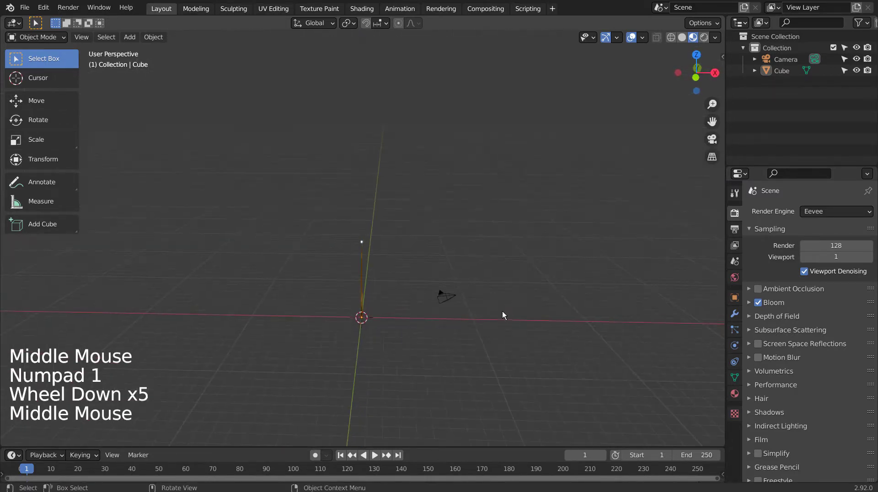
# Add a plane mesh and scale it up into a large ground under the stalk
pyautogui.hotkey('shift', 'a')
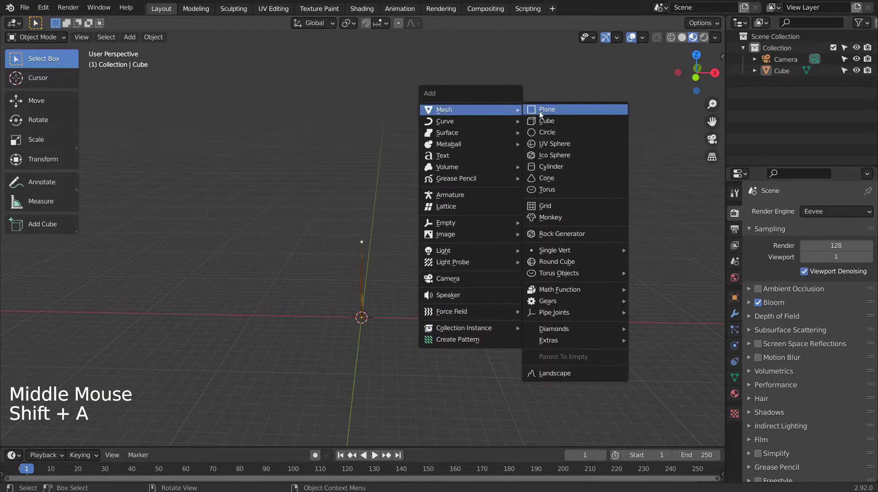
pyautogui.click(544, 110)
pyautogui.press('s')
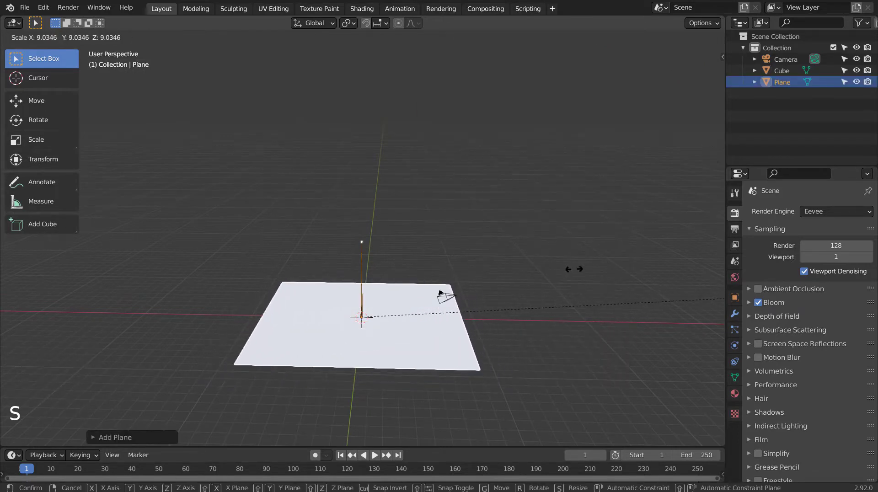
pyautogui.click(497, 212)
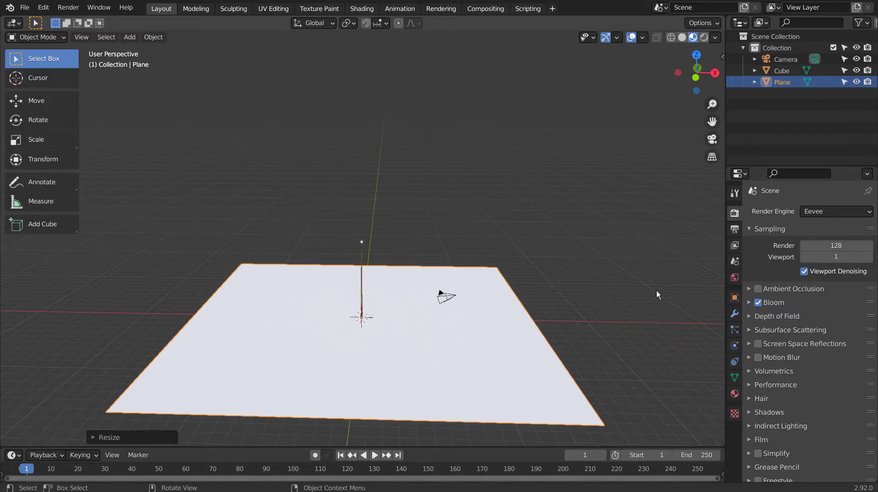
# Add a Hair particle system of 1000 strands to the plane
pyautogui.click(735, 330)
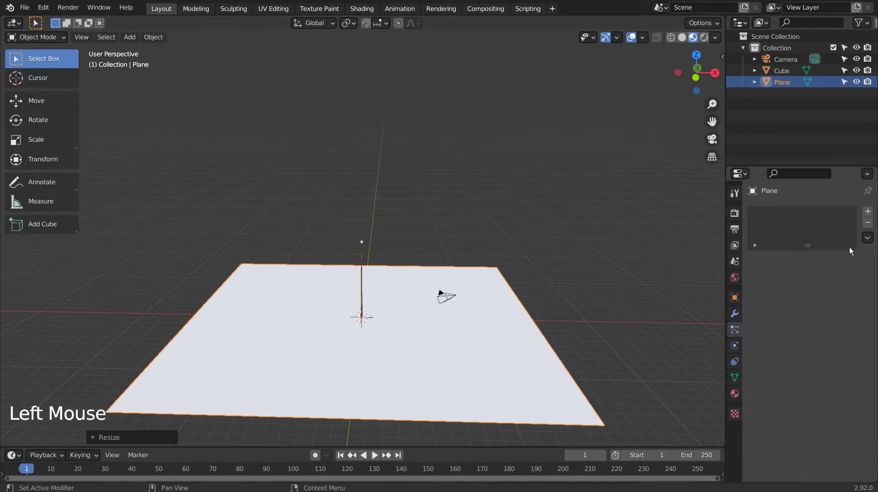
pyautogui.click(868, 212)
pyautogui.click(841, 273)
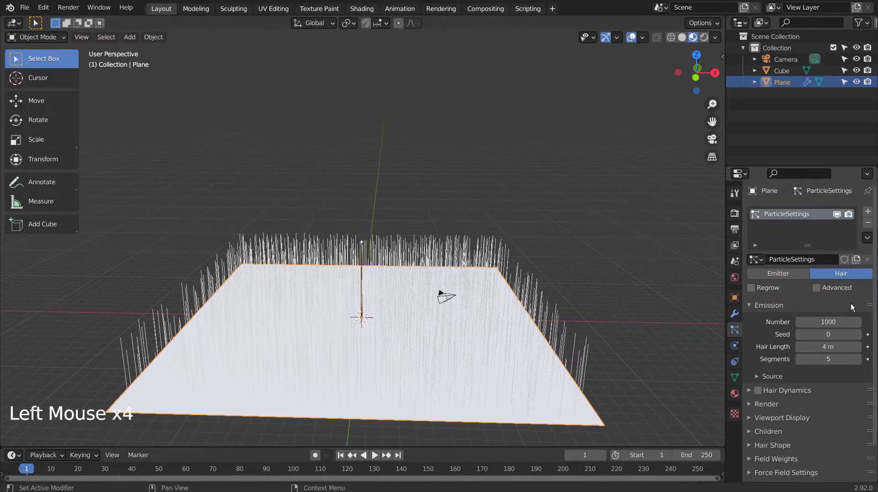
# Set the hair particles to Render As Object, using Cube as the Instance Object
pyautogui.click(753, 404)
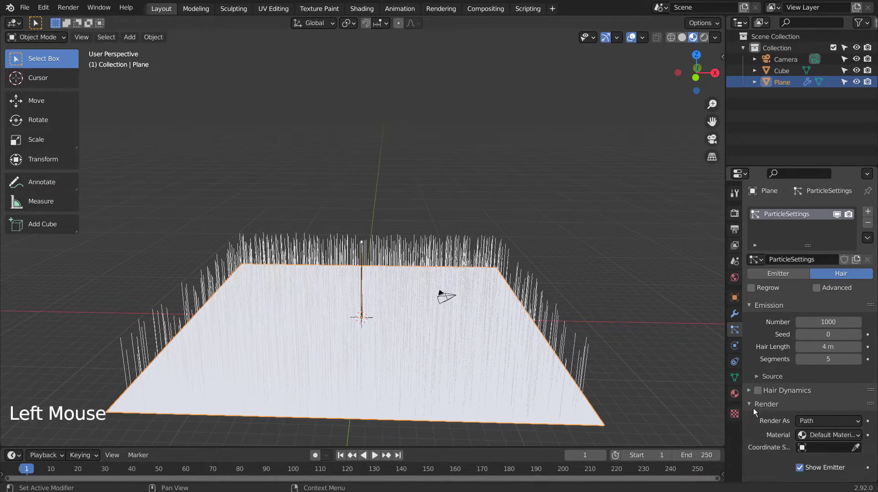
pyautogui.click(806, 423)
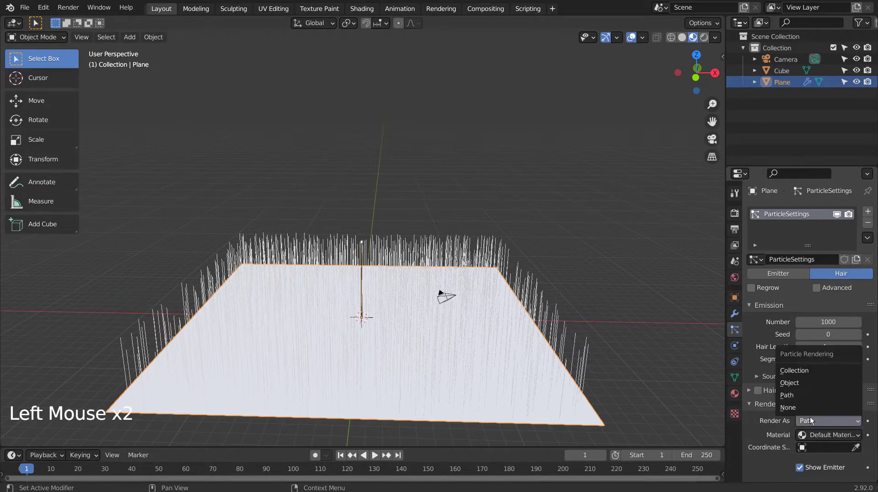
pyautogui.click(803, 383)
pyautogui.scroll(-6, 812, 430)
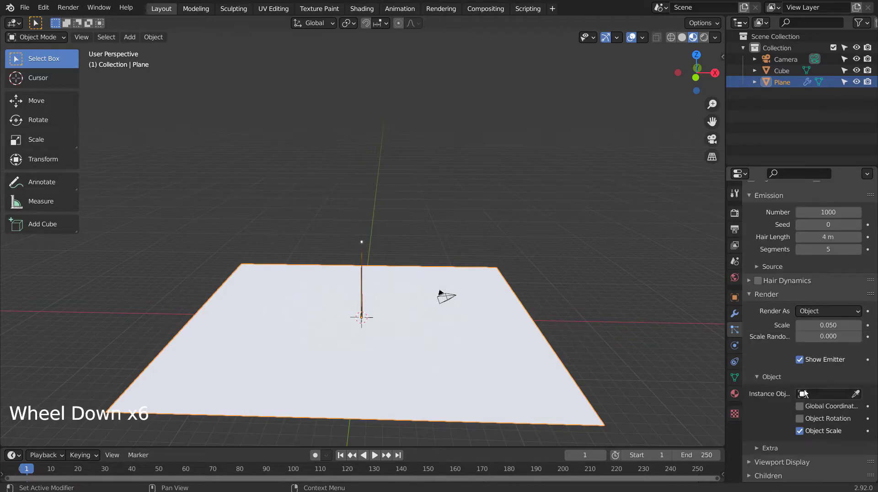
pyautogui.click(824, 394)
pyautogui.click(758, 286)
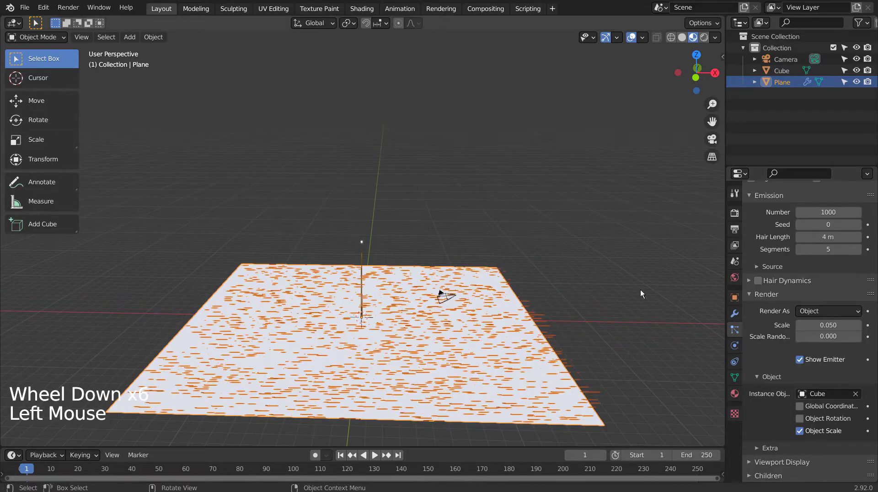
pyautogui.moveTo(487, 306); pyautogui.dragTo(399, 274, button='middle')
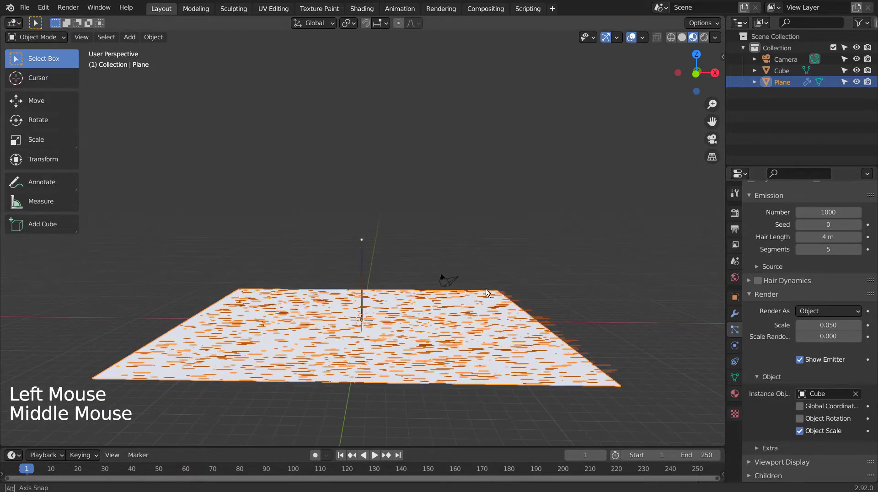
# Rotate the stalk flat in front view and apply all transforms, then undo it
pyautogui.click(361, 259)
pyautogui.press('KP_1')
pyautogui.press('r')
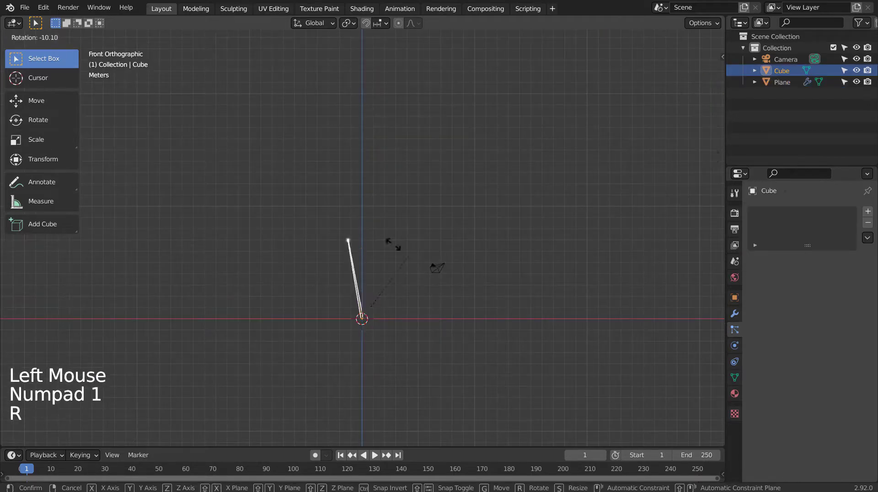
pyautogui.click(283, 234)
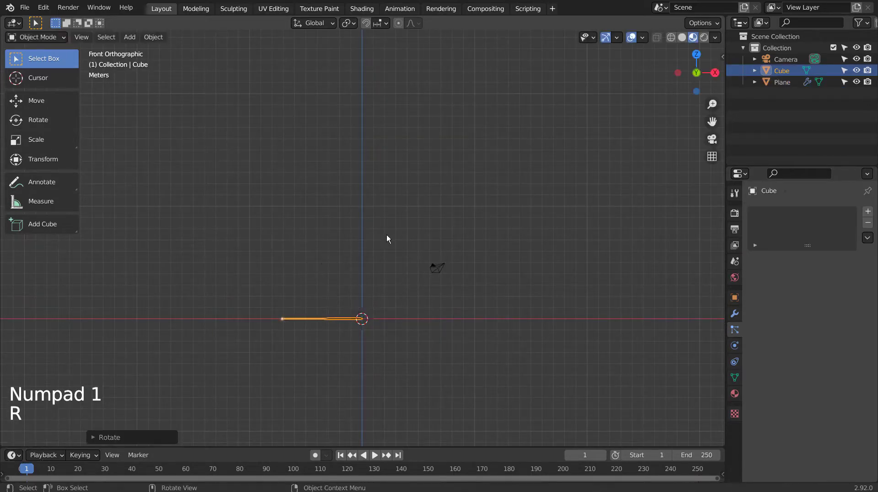
pyautogui.hotkey('ctrl', 'a')
pyautogui.click(413, 235)
pyautogui.moveTo(414, 235); pyautogui.dragTo(410, 318, button='middle')
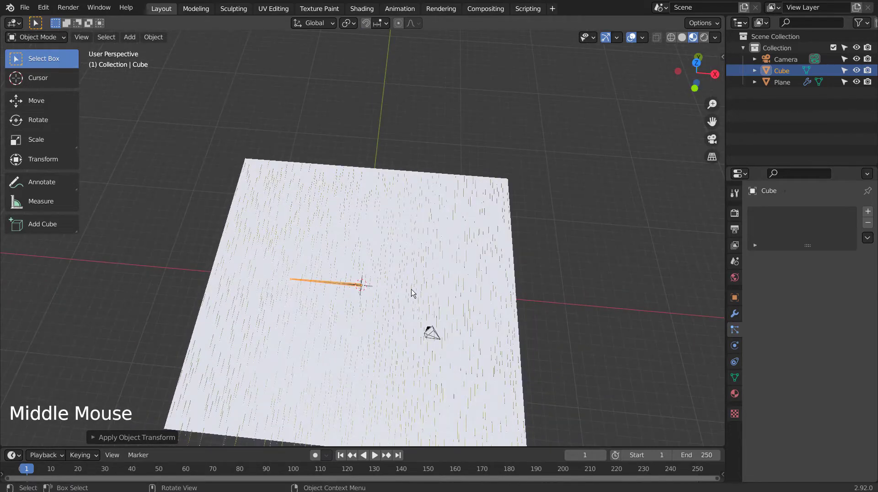
pyautogui.press('KP_1')
pyautogui.hotkey('ctrl', 'z')
pyautogui.hotkey('ctrl', 'z')
pyautogui.hotkey('ctrl', 'z')
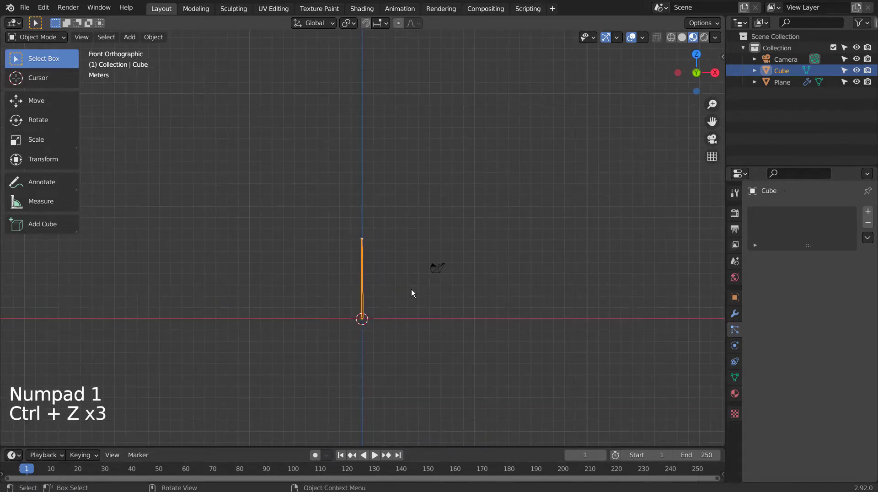
# Rotate the stalk sideways in right view and apply all transforms, then undo again
pyautogui.press('KP_6')
pyautogui.press('KP_3')
pyautogui.press('r')
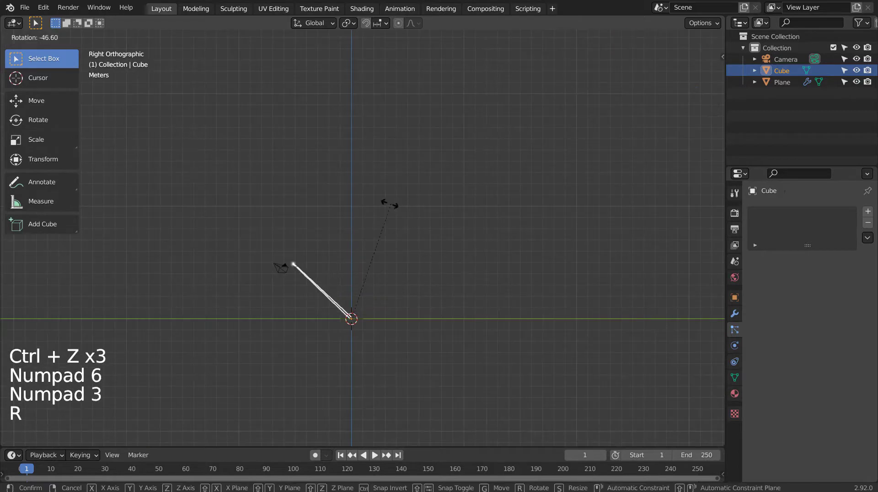
pyautogui.keyDown('ctrl'); pyautogui.click(299, 185); pyautogui.keyUp('ctrl')
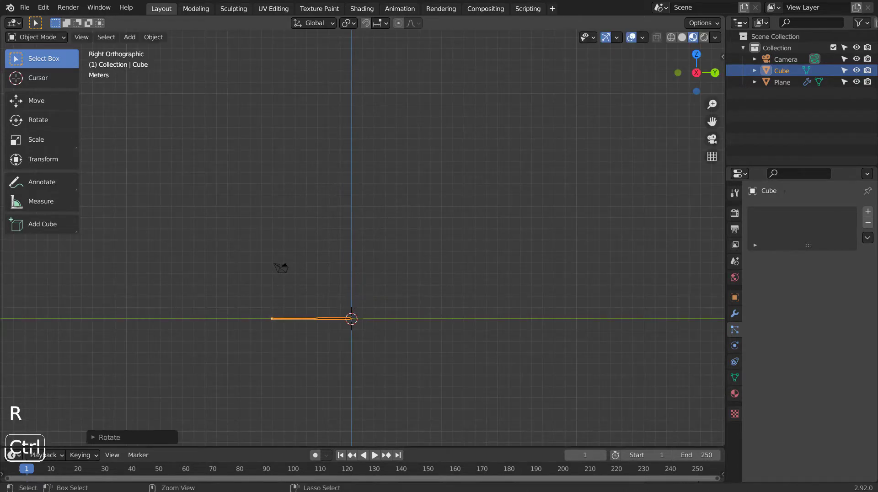
pyautogui.hotkey('ctrl', 'a')
pyautogui.click(333, 236)
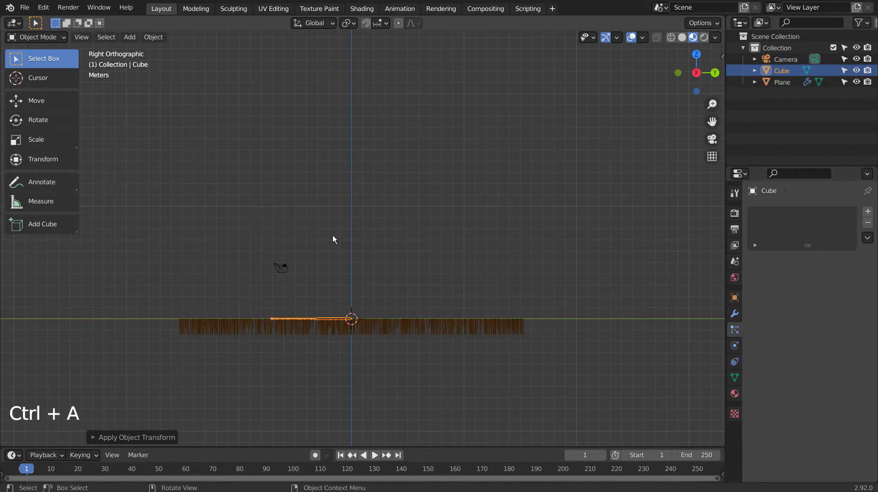
pyautogui.moveTo(333, 235)
pyautogui.mouseDown(button='middle')
pyautogui.moveTo(355, 255)
pyautogui.moveTo(356, 201)
pyautogui.moveTo(352, 241)
pyautogui.mouseUp(button='middle')
pyautogui.hotkey('ctrl', 'z')
pyautogui.hotkey('ctrl', 'z')
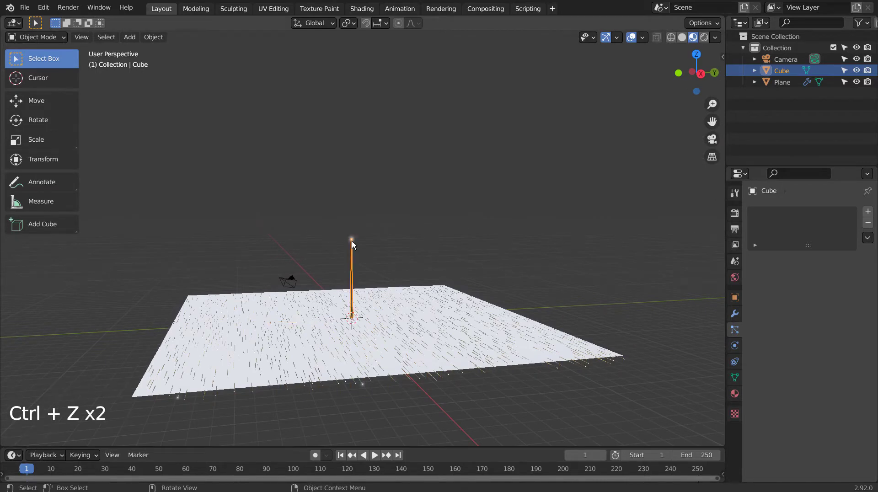
# Rotate the stalk about 90° onto its side in right view and apply all transforms
pyautogui.press('KP_2')
pyautogui.press('KP_3')
pyautogui.press('r')
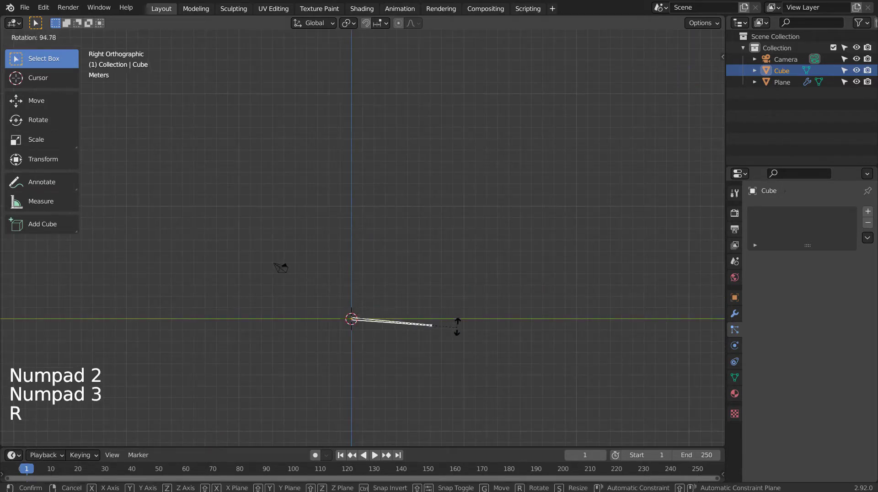
pyautogui.click(460, 320)
pyautogui.moveTo(463, 308)
pyautogui.mouseDown(button='middle')
pyautogui.moveTo(471, 265)
pyautogui.moveTo(548, 283)
pyautogui.moveTo(487, 299)
pyautogui.mouseUp(button='middle')
pyautogui.hotkey('ctrl', 'a')
pyautogui.click(473, 266)
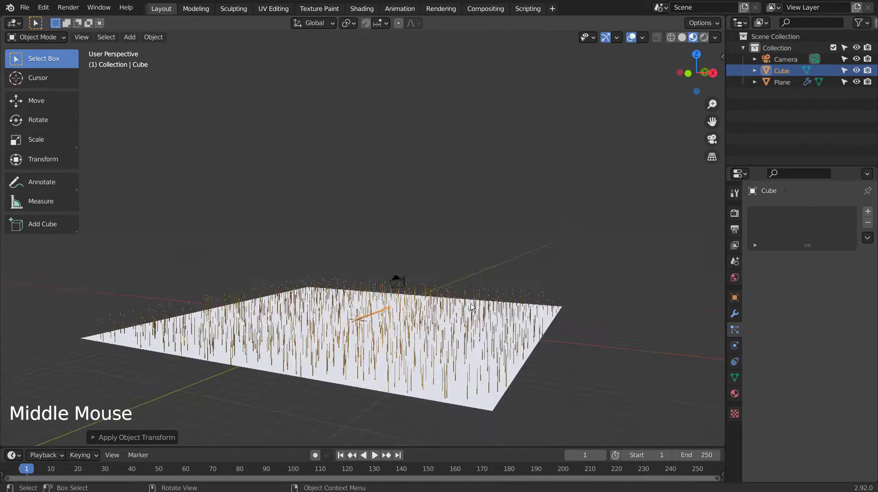
# Select the plane and raise its particle render Scale from 0.050 to 0.250
pyautogui.click(735, 393)
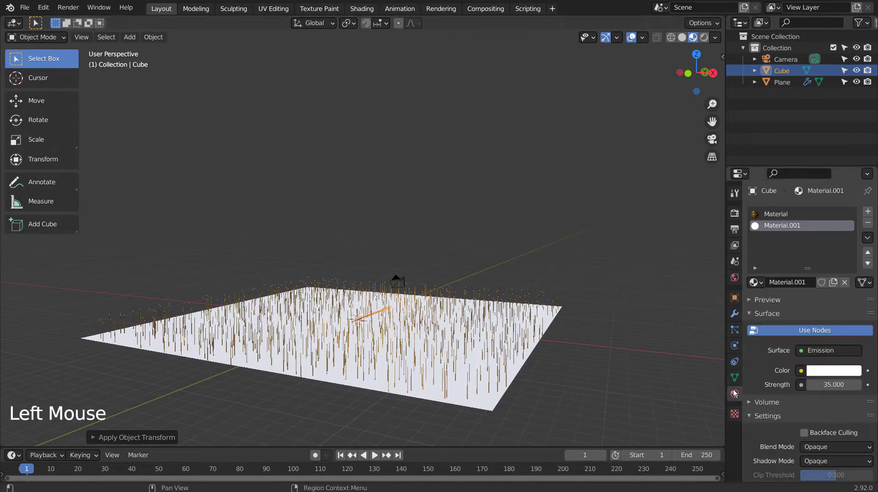
pyautogui.click(731, 327)
pyautogui.click(543, 325)
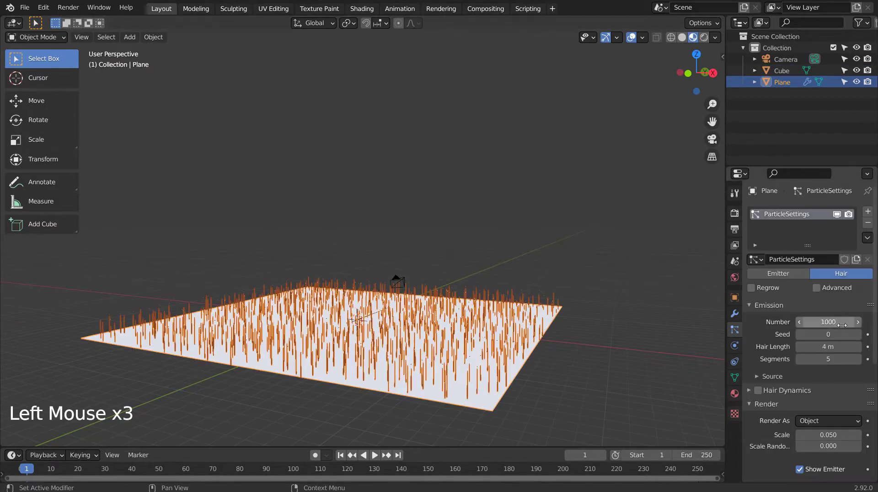
pyautogui.scroll(-2, 842, 383)
pyautogui.scroll(-3, 843, 383)
pyautogui.click(835, 346)
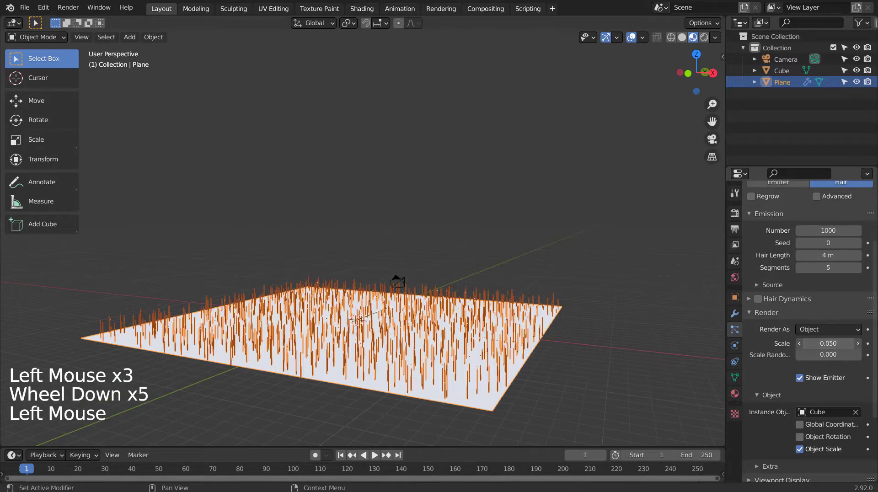
pyautogui.moveTo(829, 343); pyautogui.dragTo(837, 343)
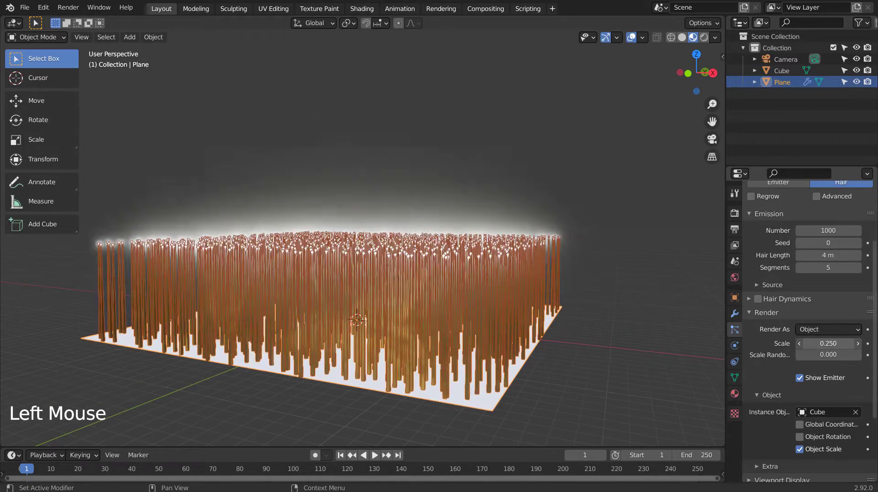
pyautogui.moveTo(714, 344); pyautogui.dragTo(678, 345, button='middle')
pyautogui.click(624, 367)
pyautogui.moveTo(624, 367); pyautogui.dragTo(566, 382, button='middle')
pyautogui.click(566, 382)
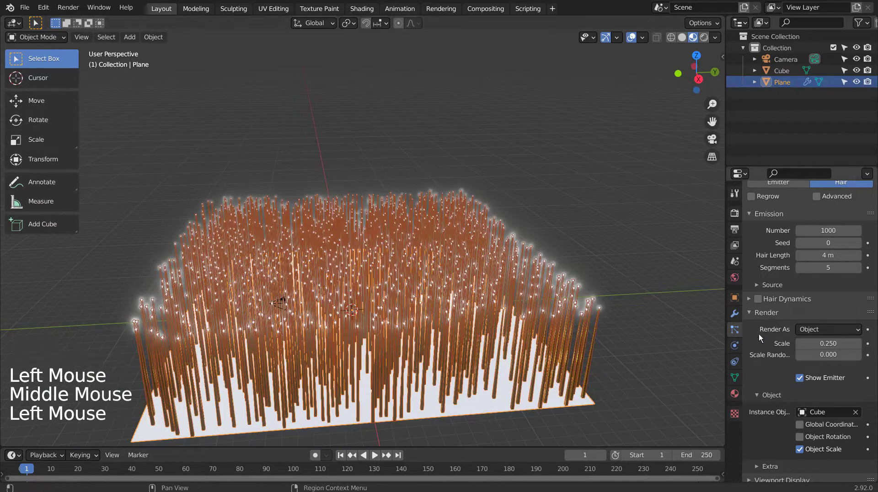
# Create a new plane material with black base colour, Metallic 0.942 and Roughness 0.045
pyautogui.click(735, 394)
pyautogui.click(822, 264)
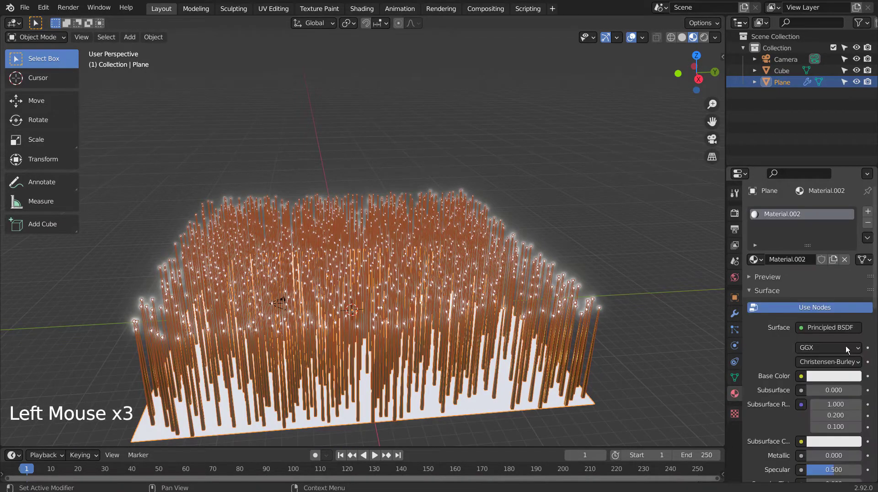
pyautogui.click(842, 380)
pyautogui.moveTo(853, 229); pyautogui.dragTo(857, 297)
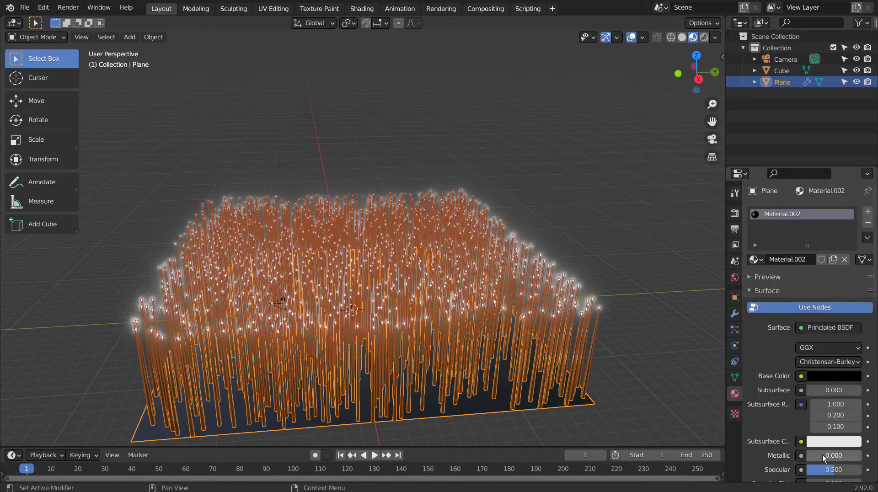
pyautogui.moveTo(823, 455); pyautogui.dragTo(860, 455)
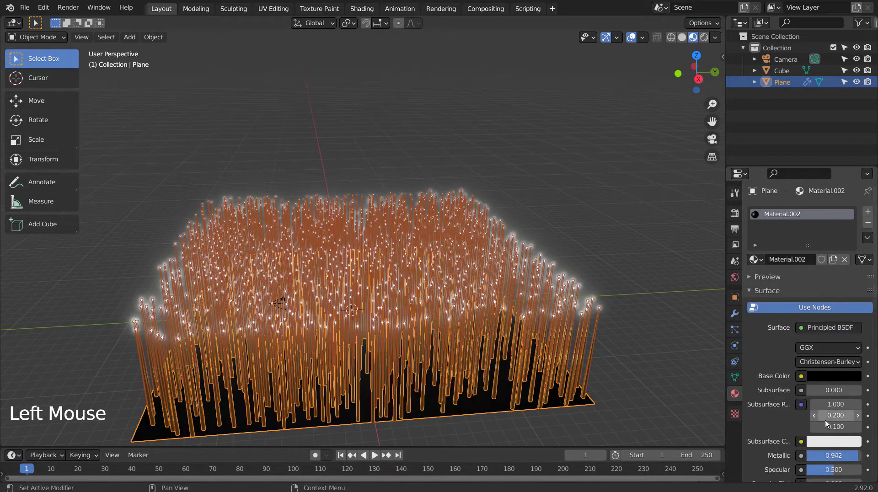
pyautogui.scroll(-5, 825, 419)
pyautogui.moveTo(830, 408); pyautogui.dragTo(819, 407)
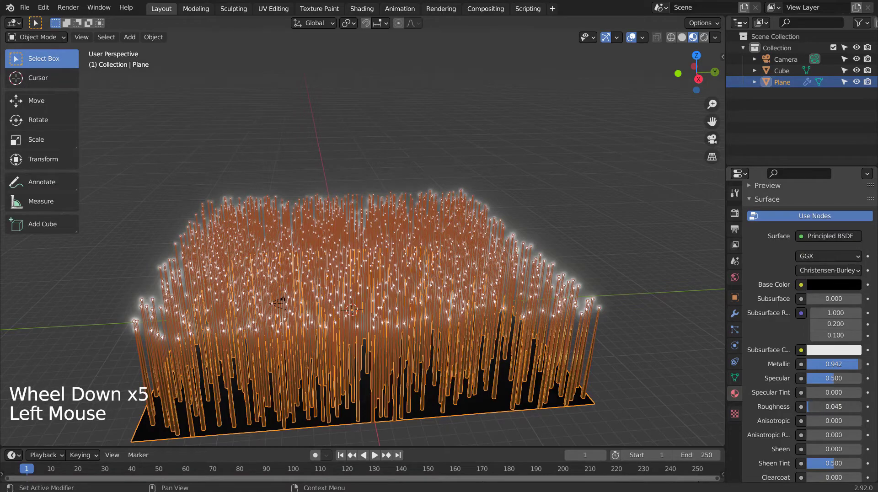
pyautogui.moveTo(616, 338)
pyautogui.mouseDown(button='middle')
pyautogui.moveTo(625, 319)
pyautogui.moveTo(753, 335)
pyautogui.mouseUp(button='middle')
# Readjust the base colour brightness to keep it black, then inspect the dark reflective floor
pyautogui.click(833, 284)
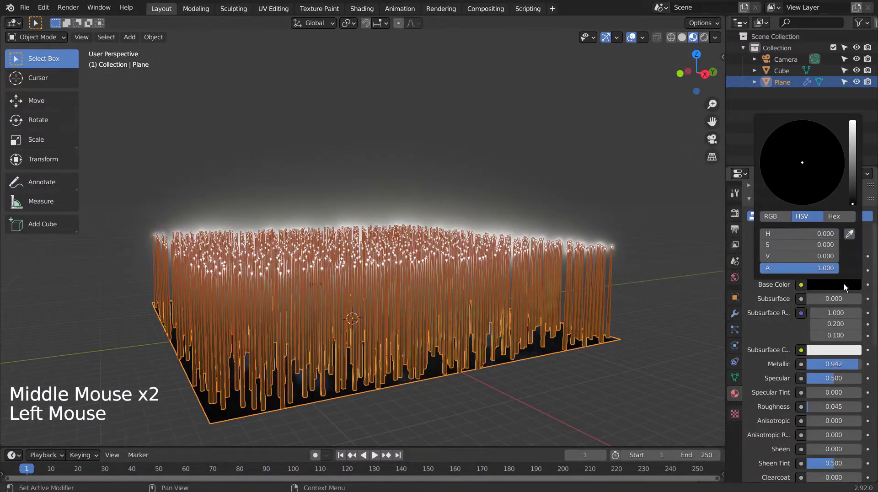
pyautogui.moveTo(852, 171); pyautogui.dragTo(852, 204)
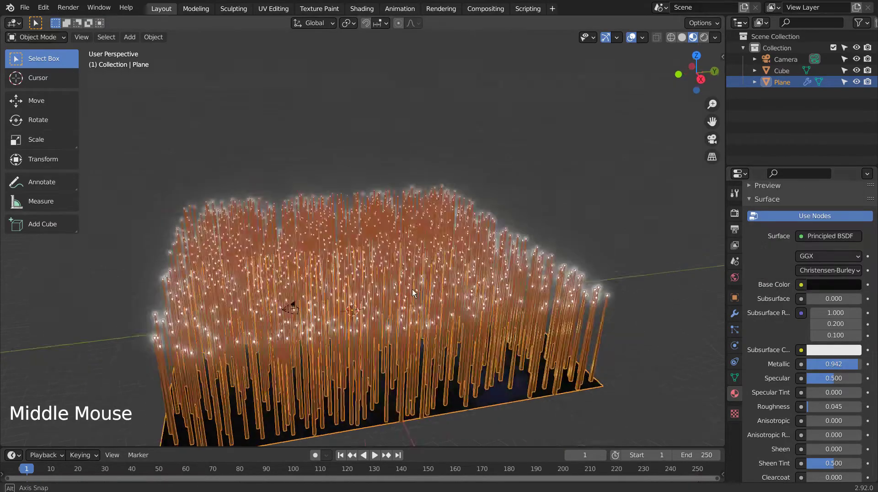
pyautogui.moveTo(413, 289)
pyautogui.mouseDown(button='middle')
pyautogui.moveTo(400, 320)
pyautogui.moveTo(498, 248)
pyautogui.moveTo(411, 274)
pyautogui.mouseUp(button='middle')
pyautogui.scroll(3, 469, 248)
pyautogui.scroll(-1, 411, 275)
pyautogui.scroll(-2, 458, 229)
pyautogui.click(509, 191)
pyautogui.scroll(-1, 510, 191)
pyautogui.moveTo(510, 191)
pyautogui.mouseDown(button='middle')
pyautogui.moveTo(503, 216)
pyautogui.moveTo(480, 230)
pyautogui.moveTo(504, 251)
pyautogui.moveTo(488, 270)
pyautogui.mouseUp(button='middle')
pyautogui.scroll(2, 504, 252)
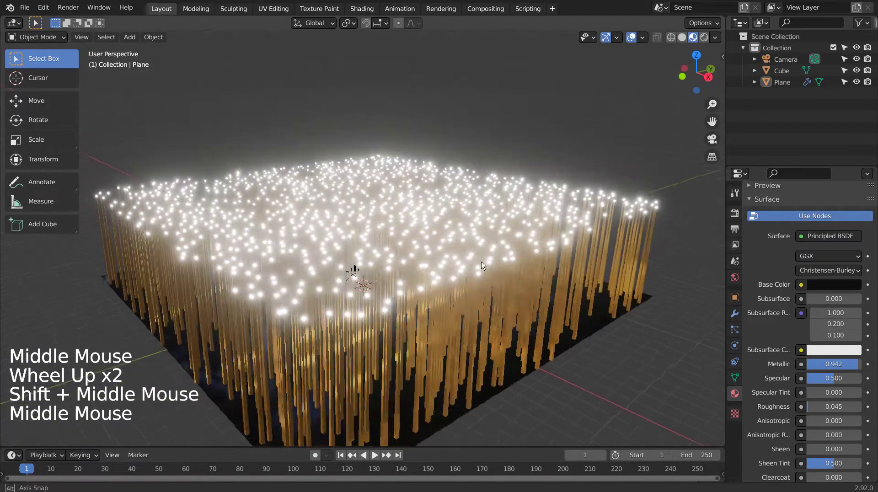
pyautogui.moveTo(482, 266); pyautogui.dragTo(481, 265, button='middle')
pyautogui.click(502, 283)
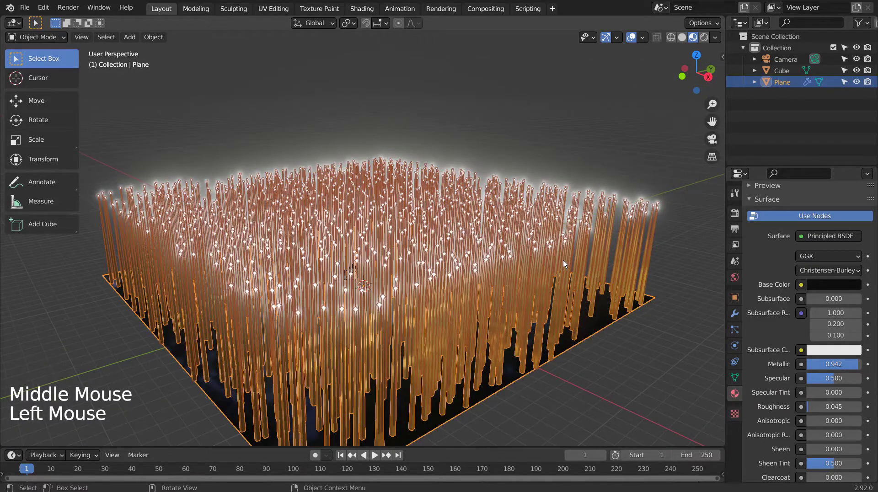
# Add a Turbulence force field from the Shift+A Force Field menu
pyautogui.hotkey('shift', 'a')
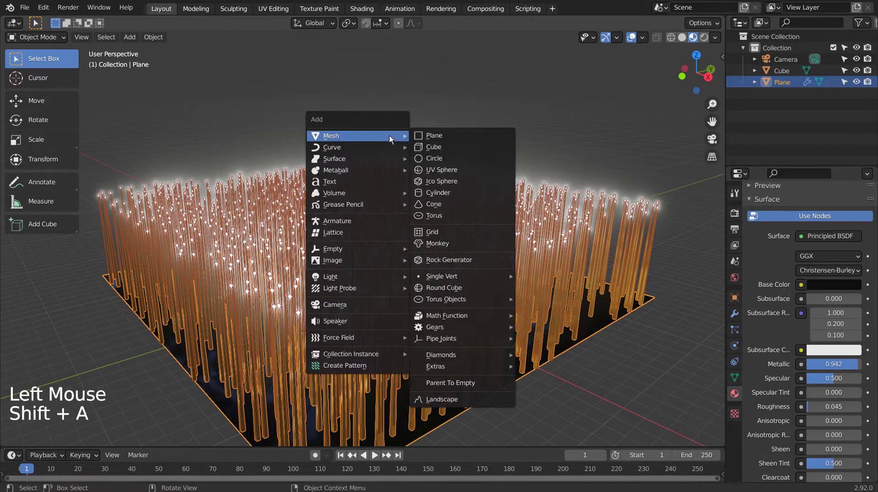
pyautogui.moveTo(357, 337)
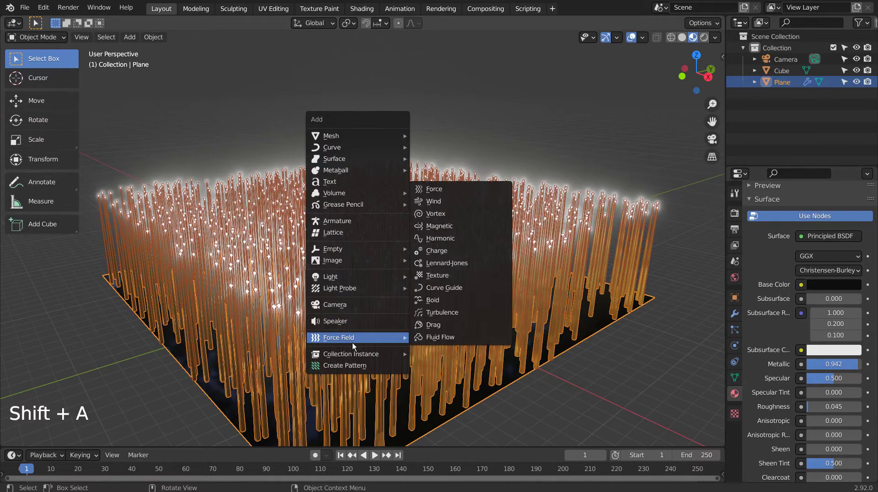
pyautogui.click(485, 313)
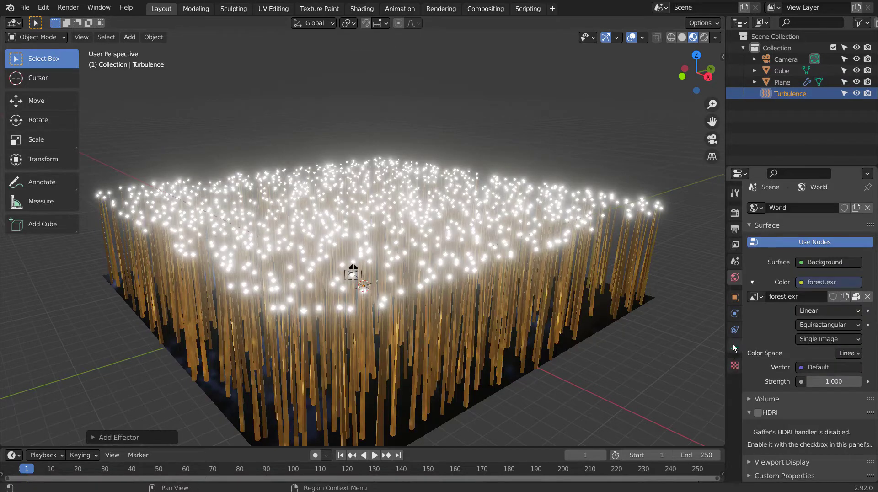
# Select the Turbulence field and set its Physics Strength to -1.0
pyautogui.click(775, 92)
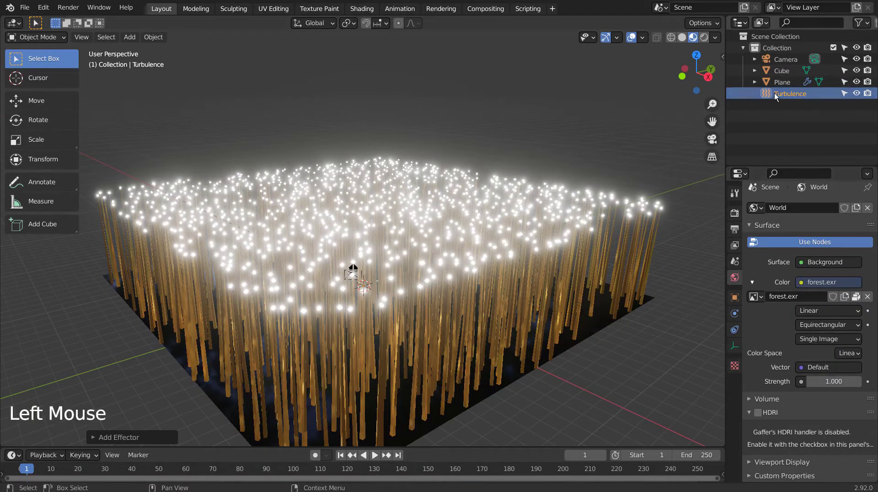
pyautogui.click(732, 329)
pyautogui.click(734, 314)
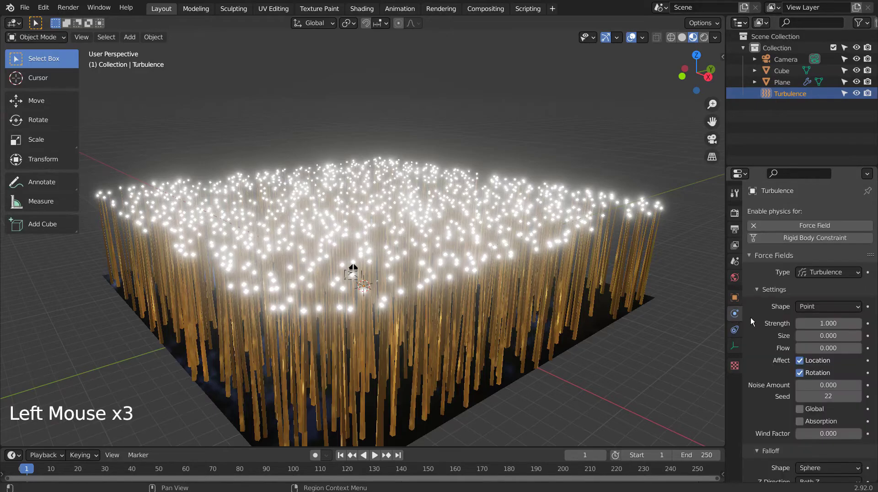
pyautogui.moveTo(823, 323)
pyautogui.mouseDown()
pyautogui.moveTo(851, 323)
pyautogui.moveTo(805, 323)
pyautogui.moveTo(846, 323)
pyautogui.moveTo(815, 323)
pyautogui.mouseUp()
# Align the camera to the current view and walk it forward into the hair field
pyautogui.press('ctrl+alt+KP_0')
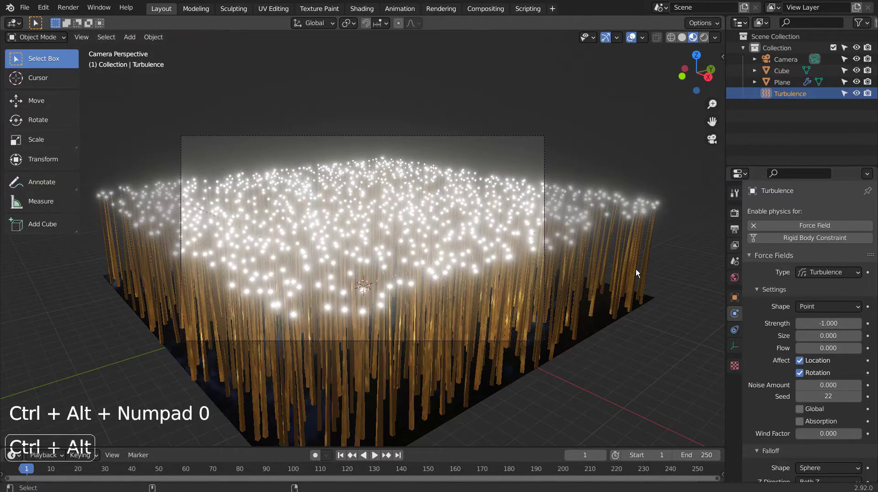
pyautogui.hotkey('shift', '`')
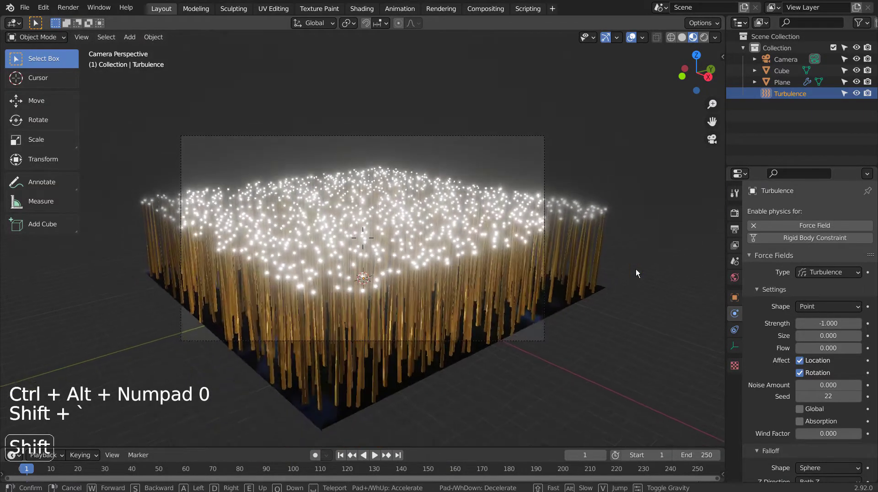
pyautogui.press('w')
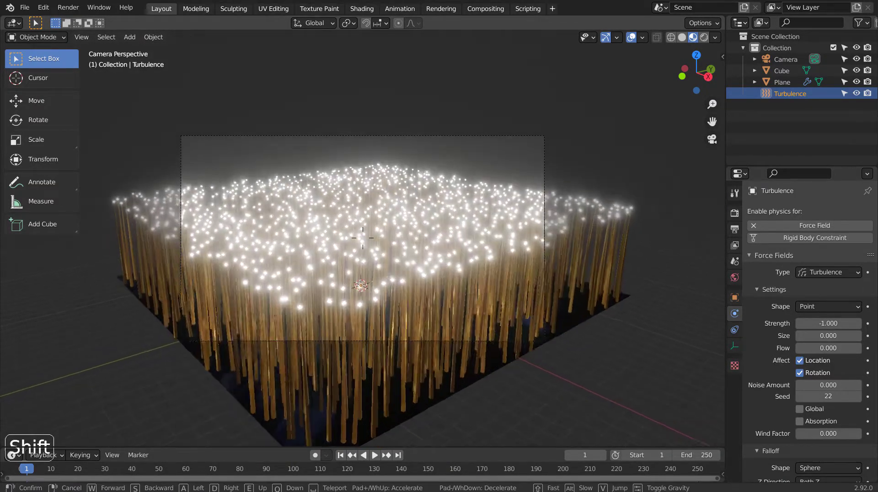
pyautogui.press('w')
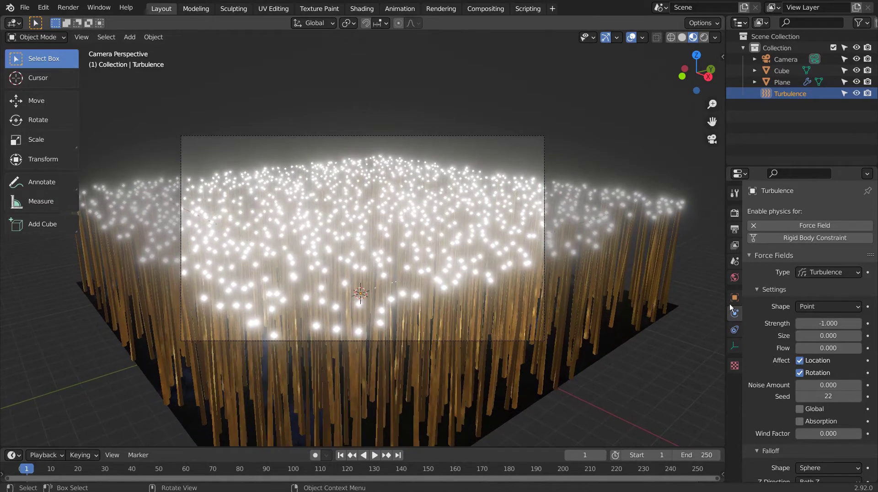
# Set the Turbulence Strength to 2.3 so the stalks stand nearly upright
pyautogui.moveTo(828, 323)
pyautogui.mouseDown()
pyautogui.moveTo(860, 324)
pyautogui.moveTo(846, 324)
pyautogui.mouseUp()
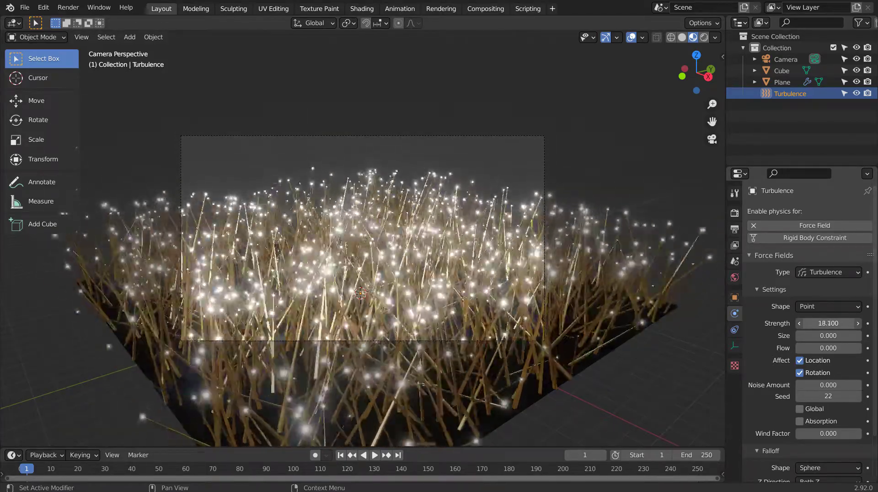
pyautogui.scroll(3, 468, 254)
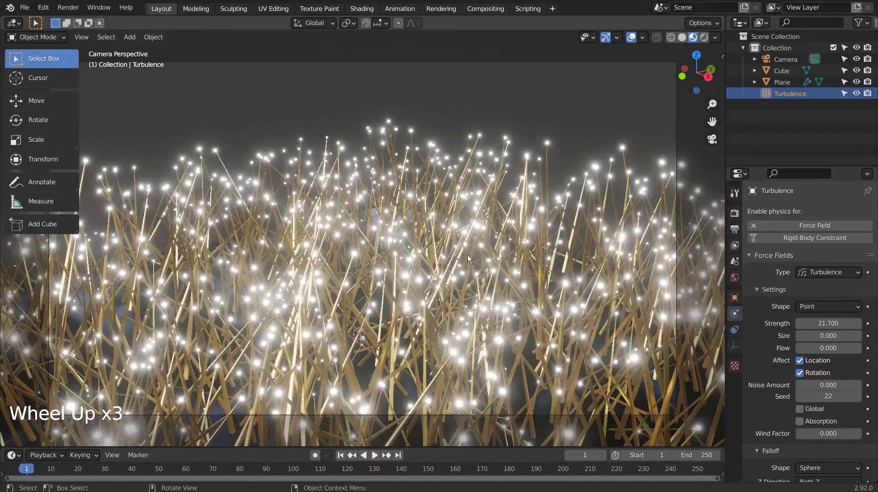
pyautogui.scroll(1, 471, 254)
pyautogui.scroll(-4, 493, 255)
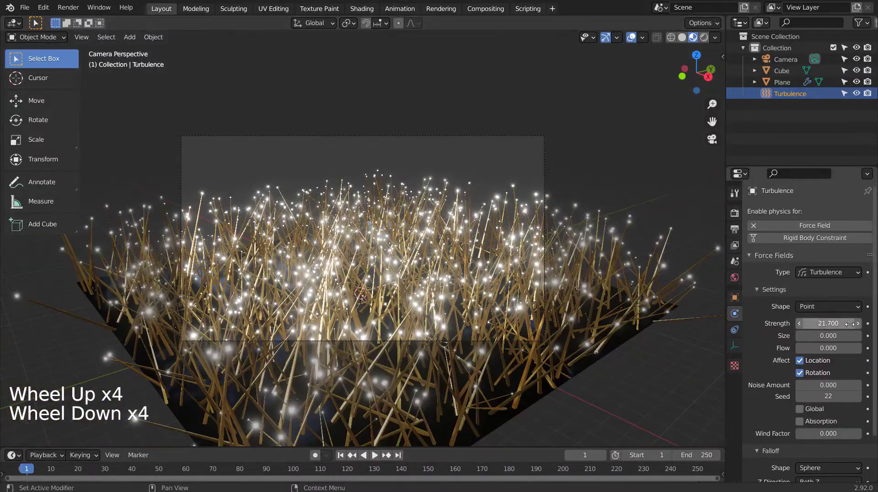
pyautogui.moveTo(829, 323)
pyautogui.mouseDown()
pyautogui.moveTo(856, 324)
pyautogui.moveTo(822, 323)
pyautogui.moveTo(842, 323)
pyautogui.mouseUp()
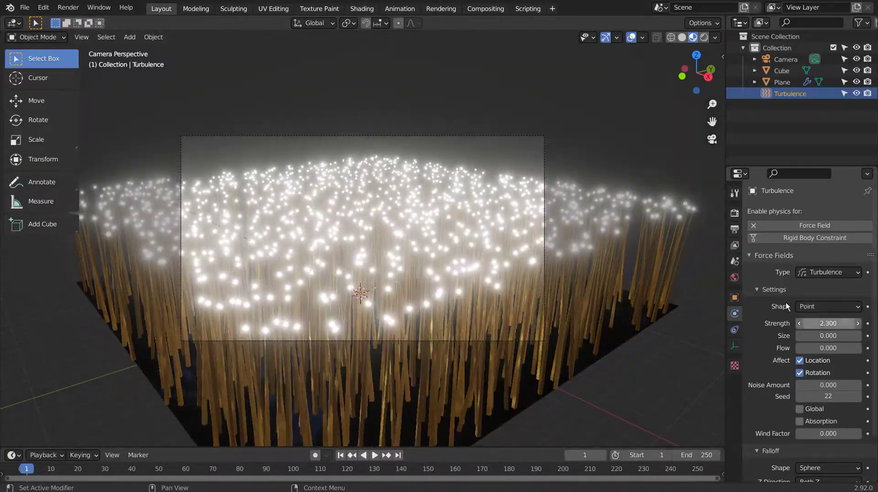
# In the Shading workspace, delete the extra shader node and add a ColorRamp left of Emission
pyautogui.click(367, 12)
pyautogui.click(460, 186)
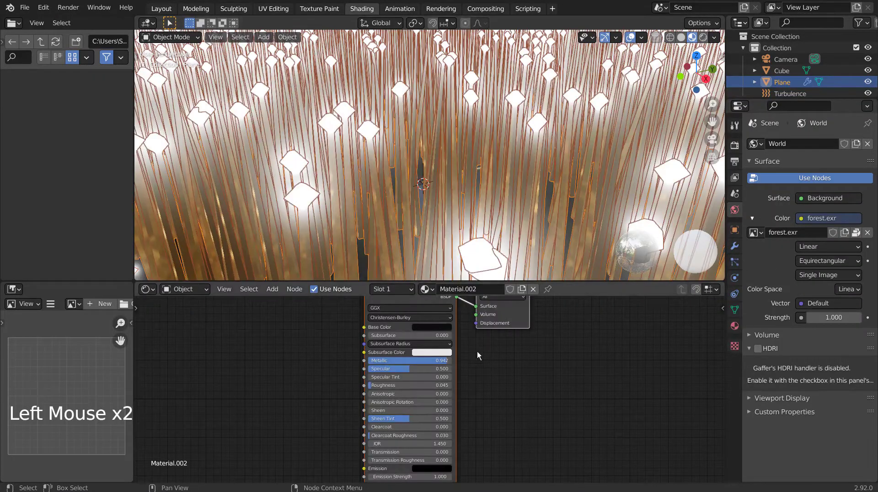
pyautogui.press('x')
pyautogui.click(468, 361)
pyautogui.hotkey('shift', 'a')
pyautogui.write('c')
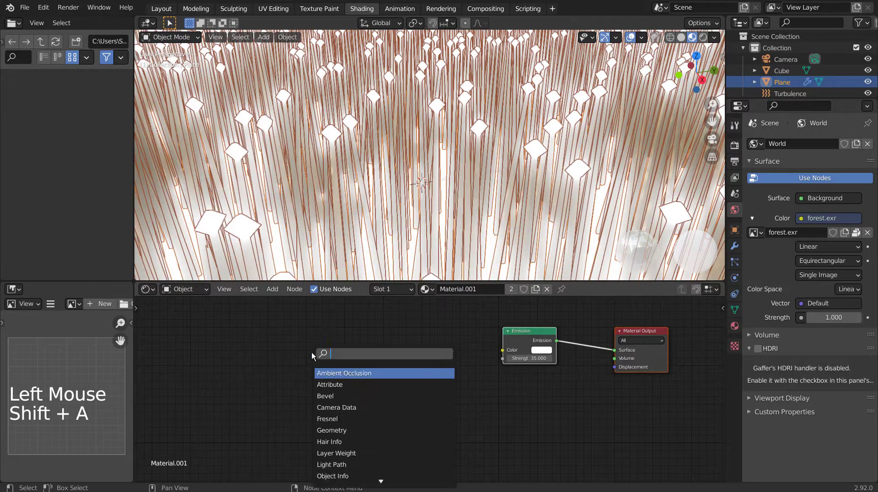
pyautogui.write('ol')
pyautogui.click(338, 385)
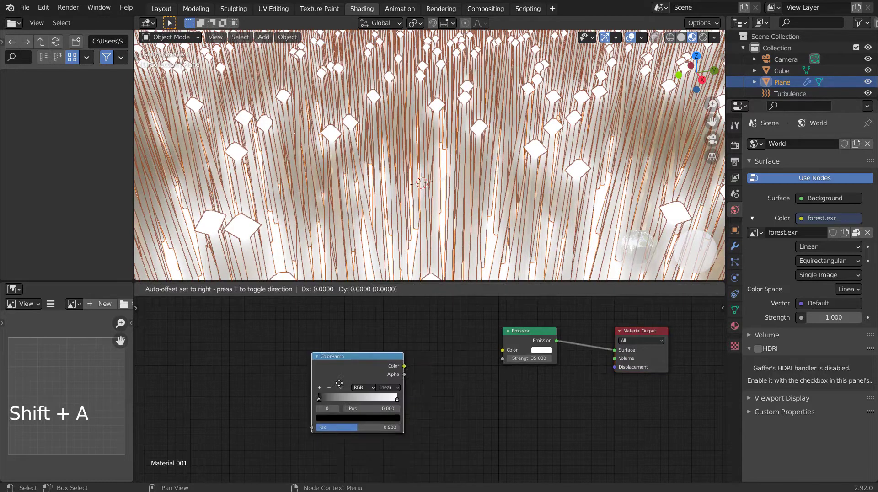
pyautogui.click(391, 359)
# Add an Object Info node, linking Random to ColorRamp Fac and ramp Color to Emission Color
pyautogui.hotkey('shift', 'a')
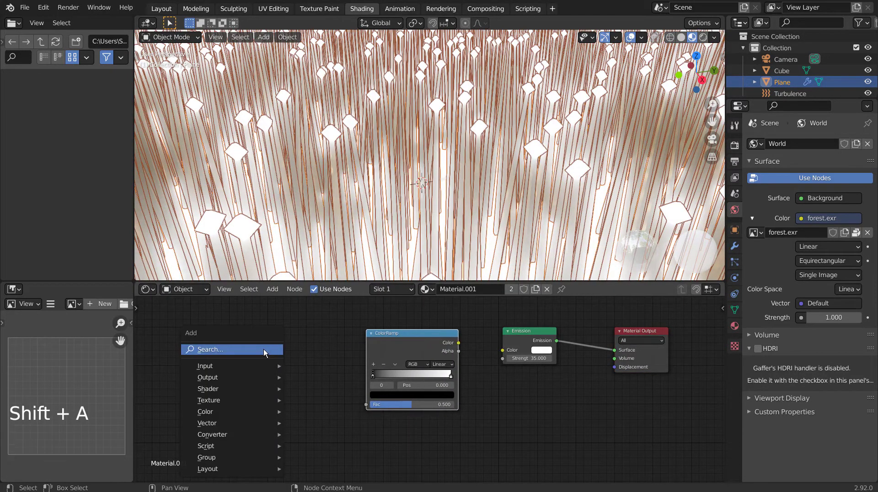
pyautogui.click(264, 349)
pyautogui.write('obj')
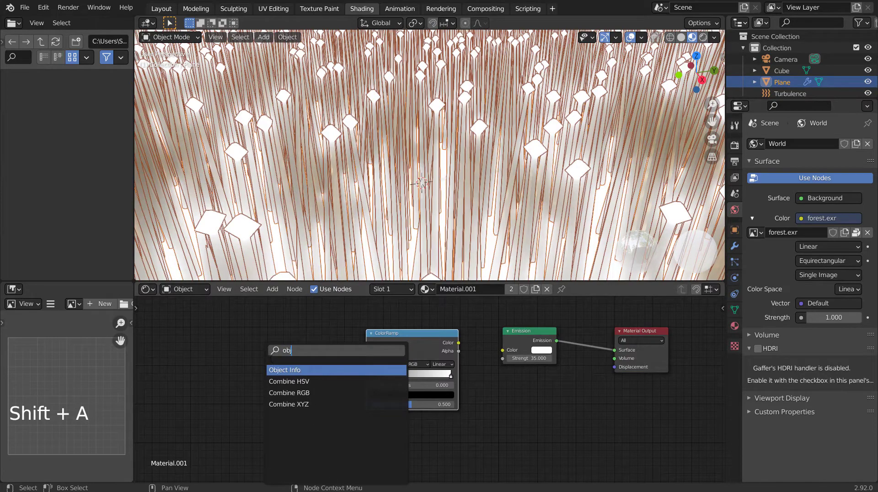
pyautogui.press('Return')
pyautogui.click(302, 385)
pyautogui.moveTo(312, 393); pyautogui.dragTo(340, 403)
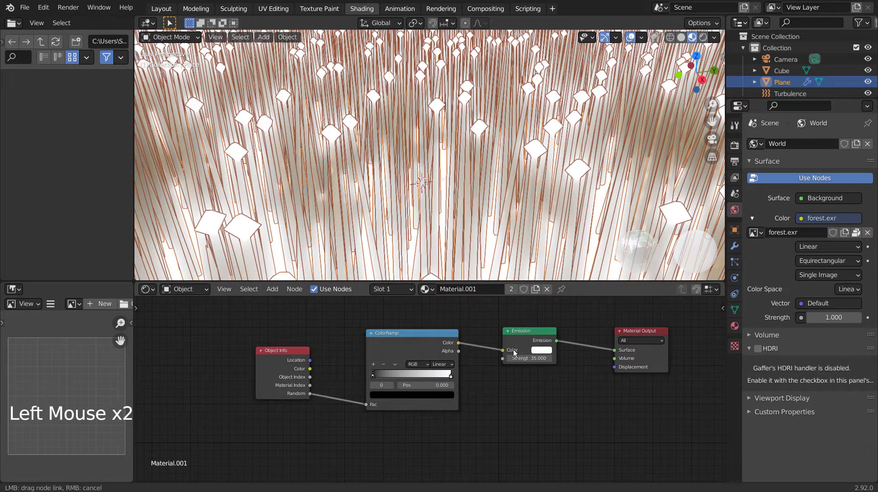
pyautogui.moveTo(514, 352); pyautogui.dragTo(513, 351)
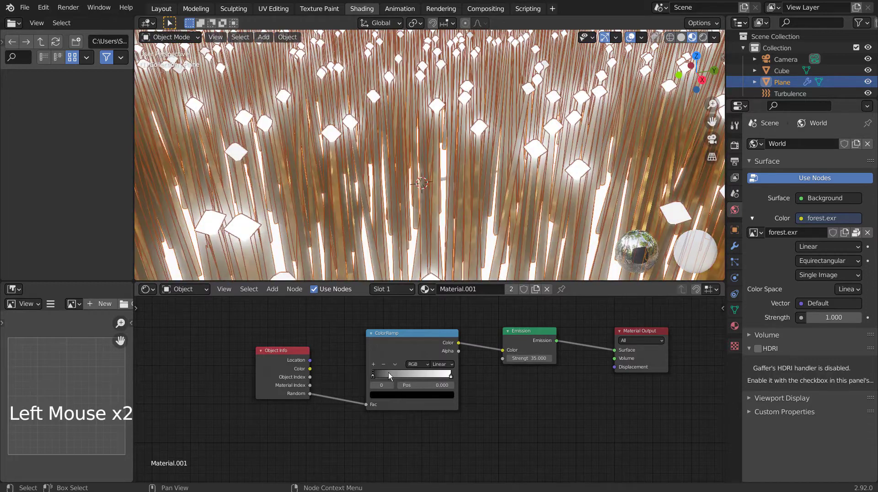
# Set the ColorRamp's left stop to bright red, leaving the right stop white
pyautogui.click(384, 394)
pyautogui.moveTo(436, 327); pyautogui.dragTo(436, 285)
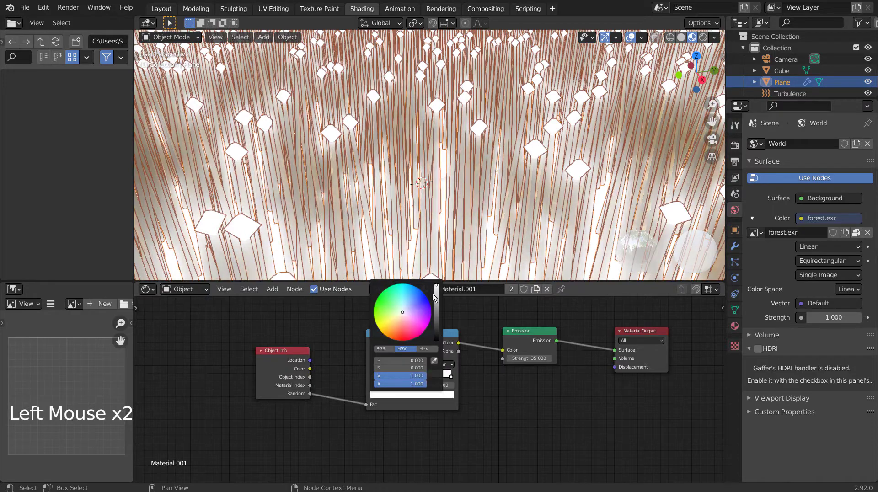
pyautogui.click(405, 341)
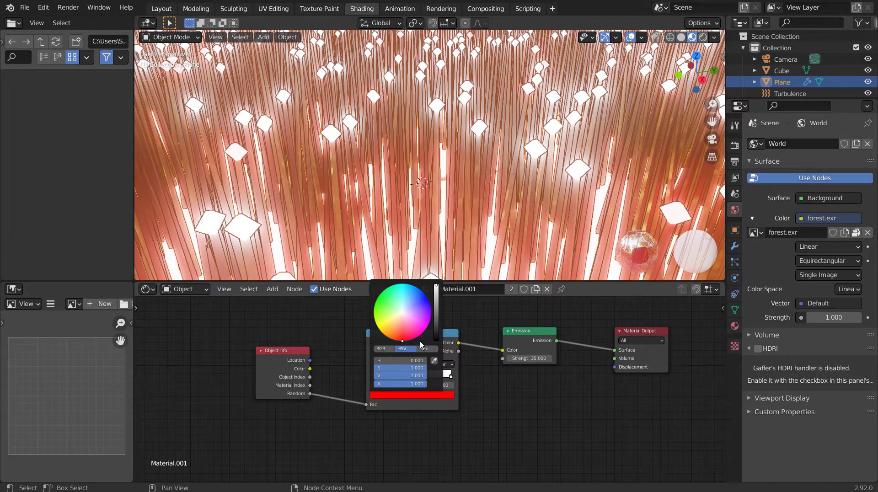
pyautogui.click(451, 376)
pyautogui.click(440, 396)
pyautogui.click(462, 367)
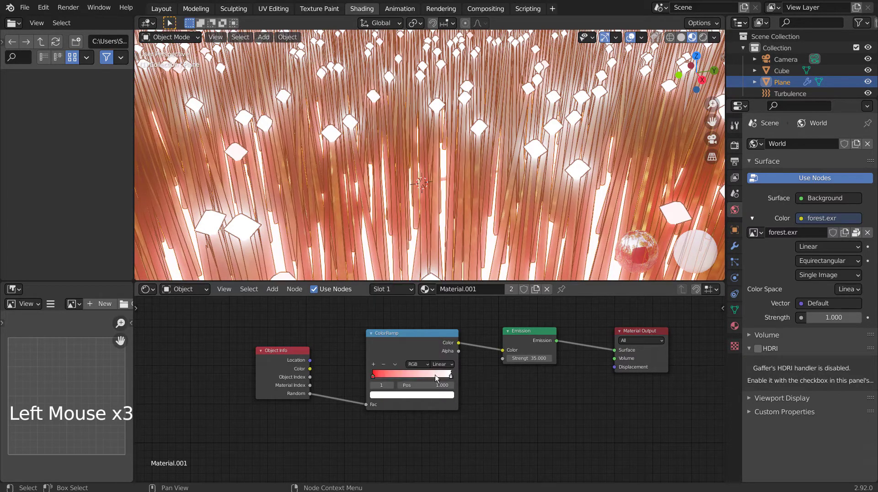
# Add more ramp stops, adjust the end stops' positions, and set interpolation to Constant
pyautogui.click(373, 364)
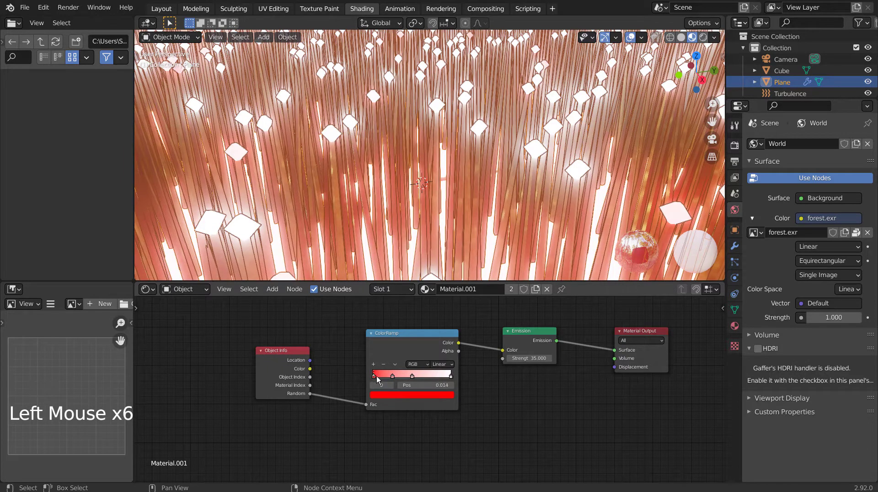
pyautogui.moveTo(377, 380); pyautogui.dragTo(379, 378)
pyautogui.moveTo(451, 376); pyautogui.dragTo(441, 379)
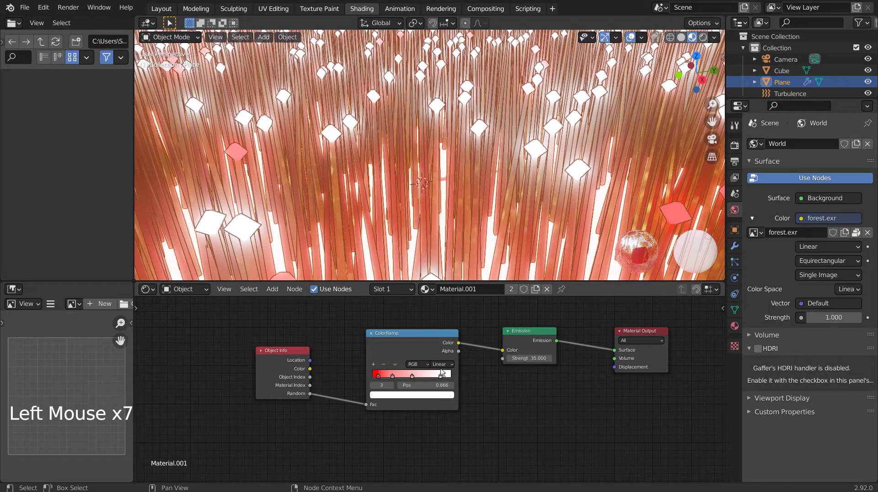
pyautogui.click(443, 406)
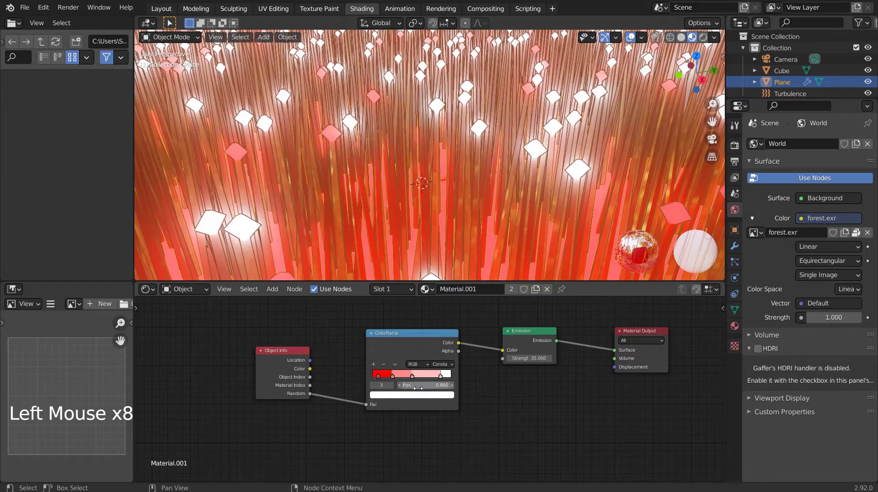
# Color the middle ramp stops yellow, green and blue
pyautogui.click(393, 377)
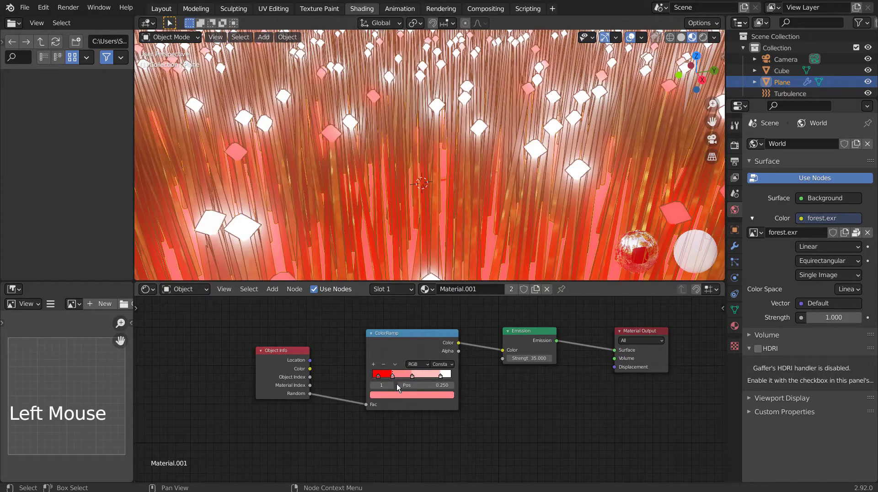
pyautogui.click(398, 396)
pyautogui.moveTo(399, 334); pyautogui.dragTo(386, 323)
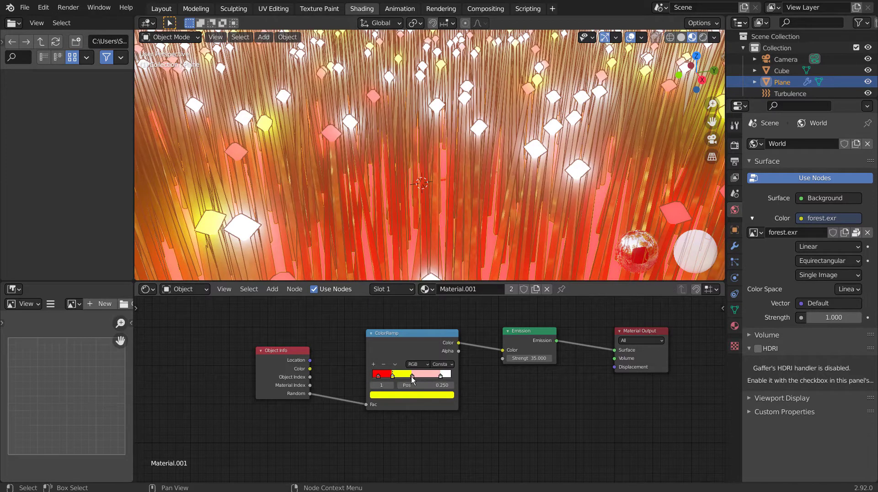
pyautogui.click(413, 395)
pyautogui.moveTo(397, 331); pyautogui.dragTo(387, 303)
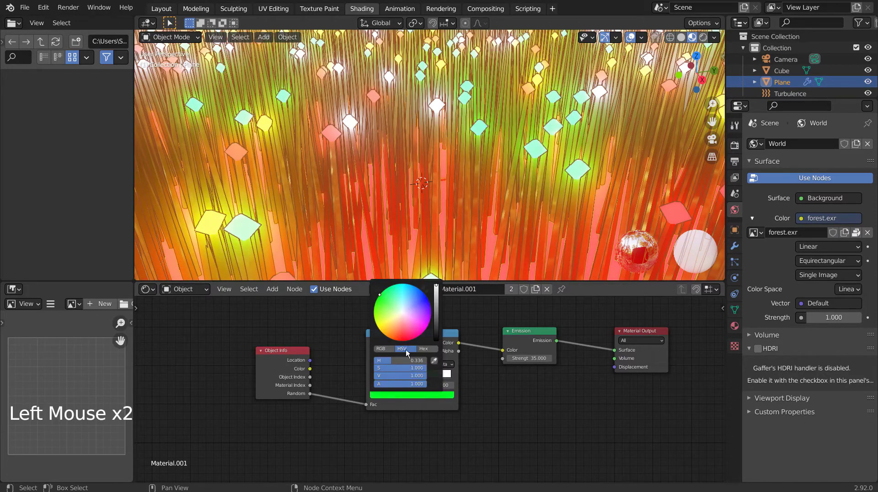
pyautogui.click(404, 395)
pyautogui.click(424, 293)
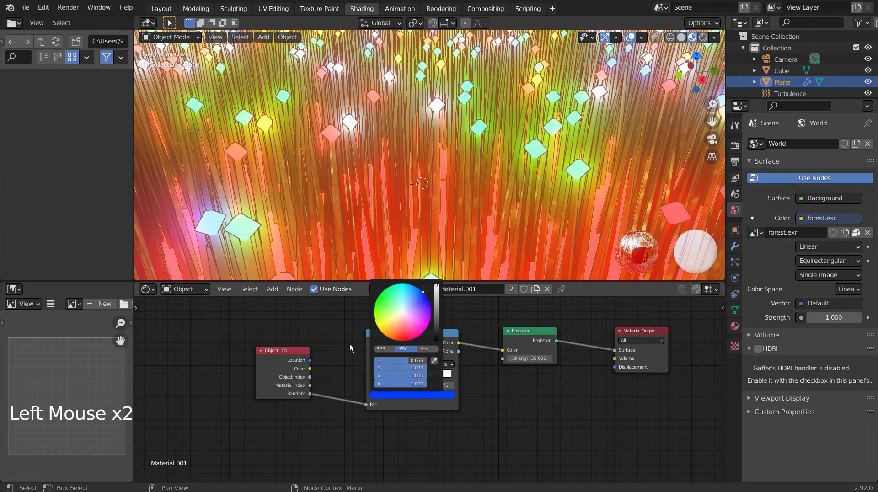
pyautogui.click(507, 402)
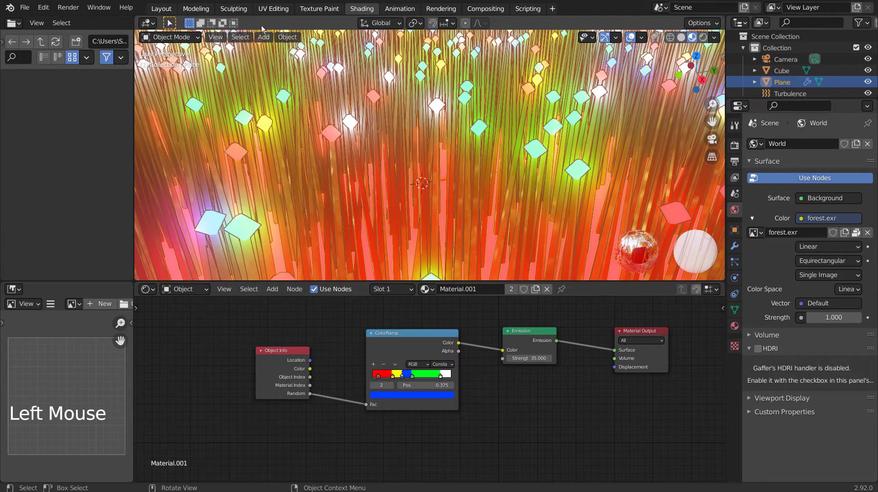
# Back in Layout, view the multicolored glowing field, then select Turbulence in the Outliner
pyautogui.click(162, 8)
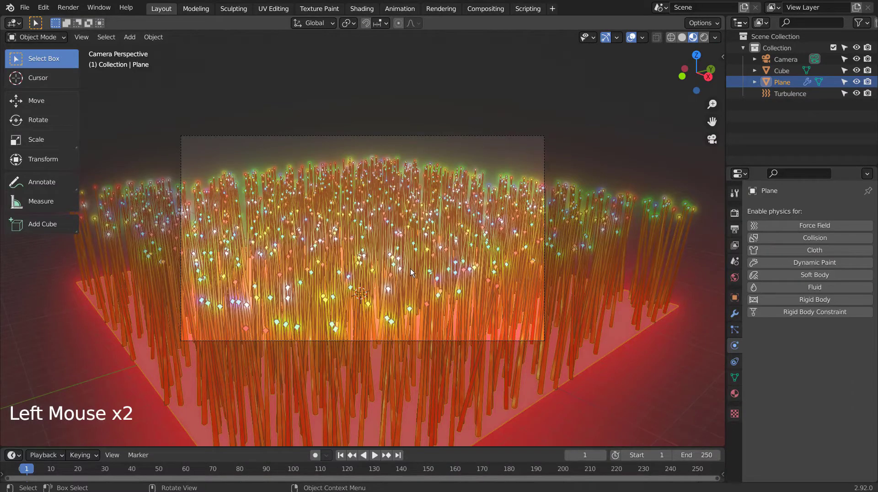
pyautogui.scroll(3, 420, 265)
pyautogui.scroll(-3, 419, 277)
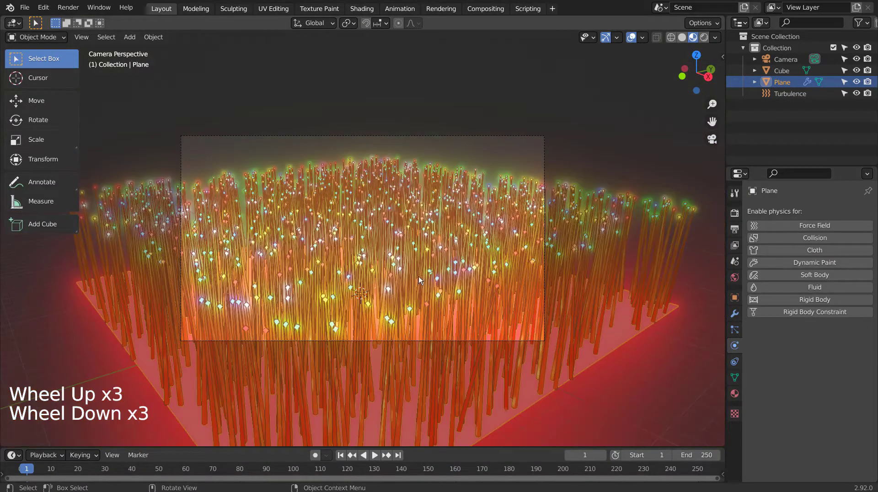
pyautogui.click(601, 103)
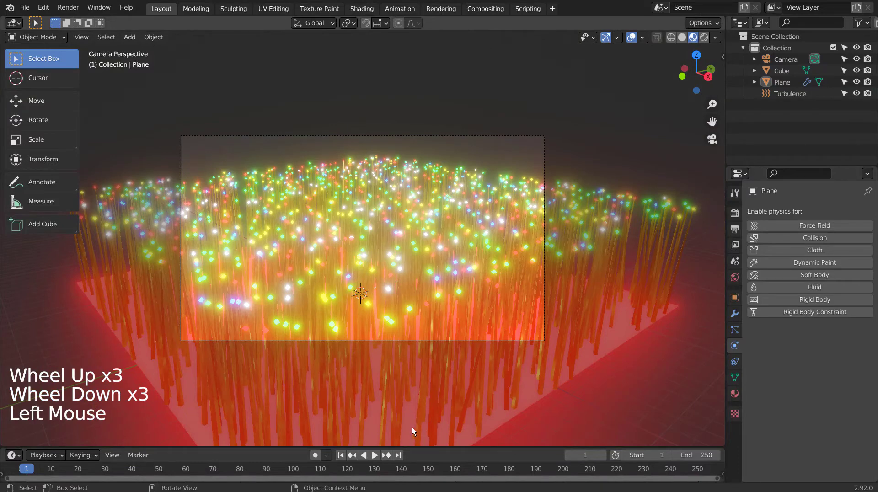
pyautogui.click(649, 303)
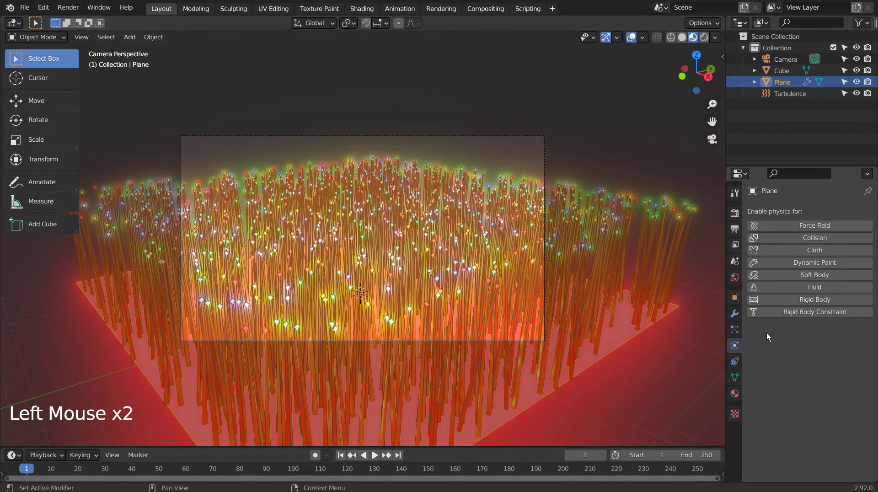
pyautogui.click(795, 93)
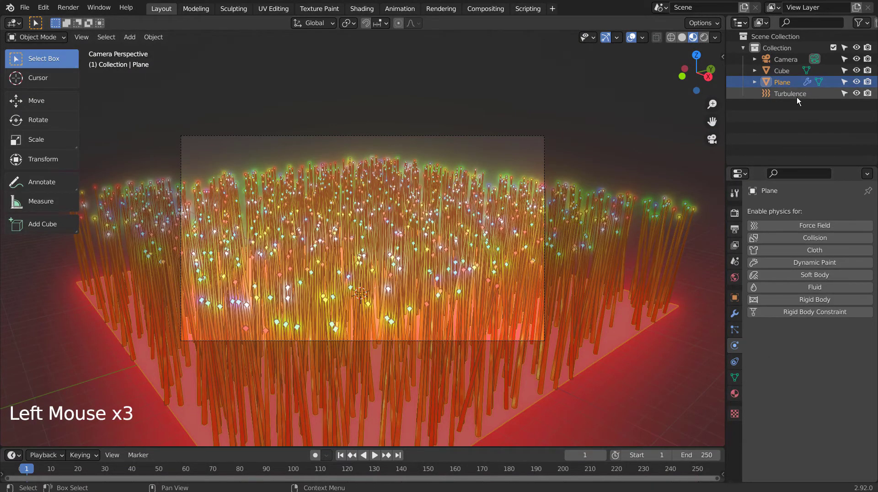